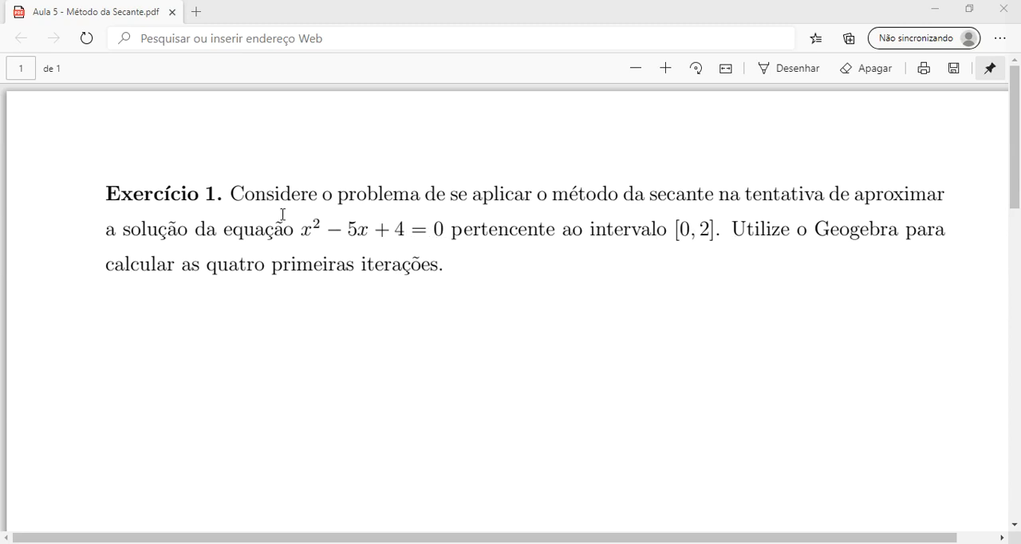
# Examine the equation x² − 5x + 4 = 0 in the Exercise 1 statement.
pyautogui.moveTo(301, 228); pyautogui.dragTo(442, 225)
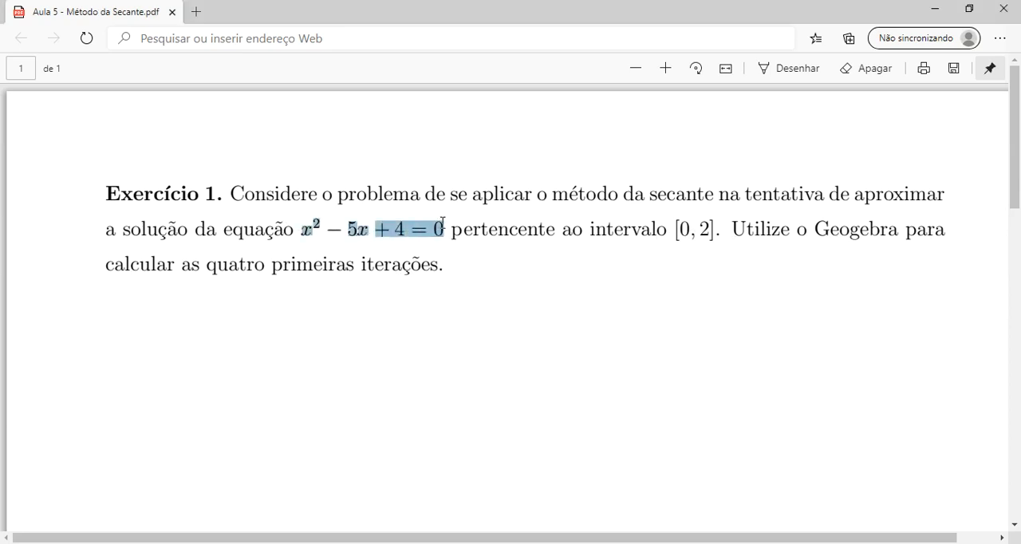
pyautogui.click(408, 249)
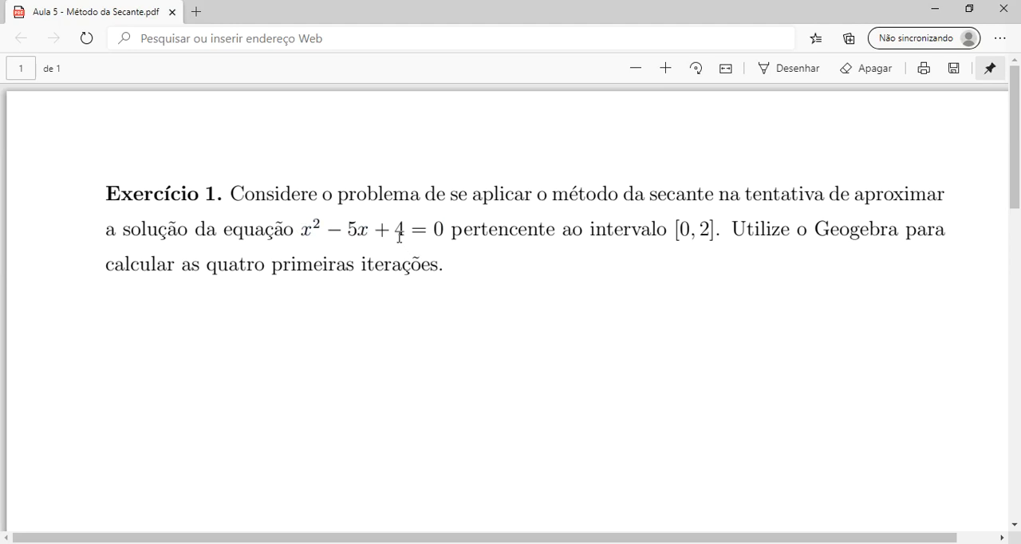
pyautogui.moveTo(307, 222); pyautogui.dragTo(444, 230)
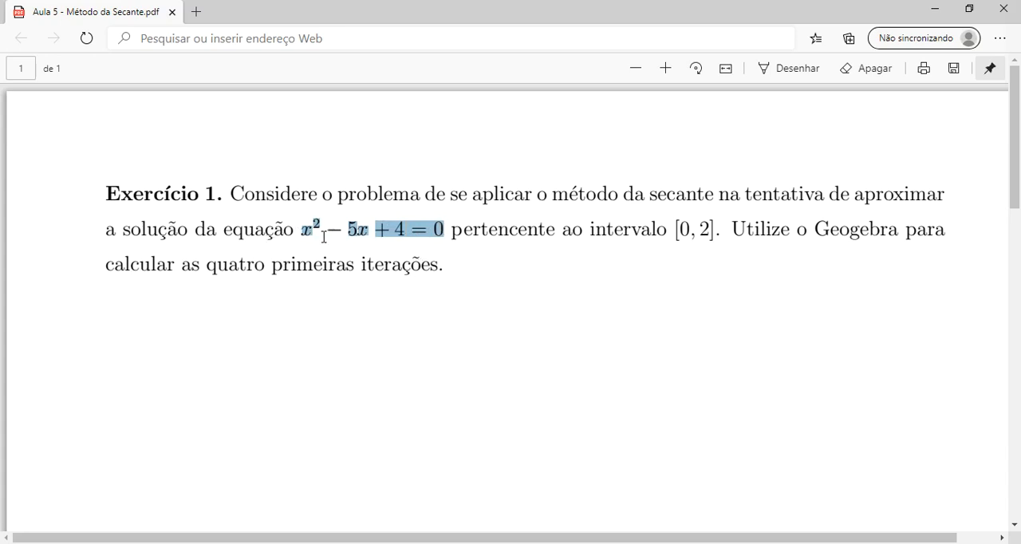
pyautogui.click(450, 247)
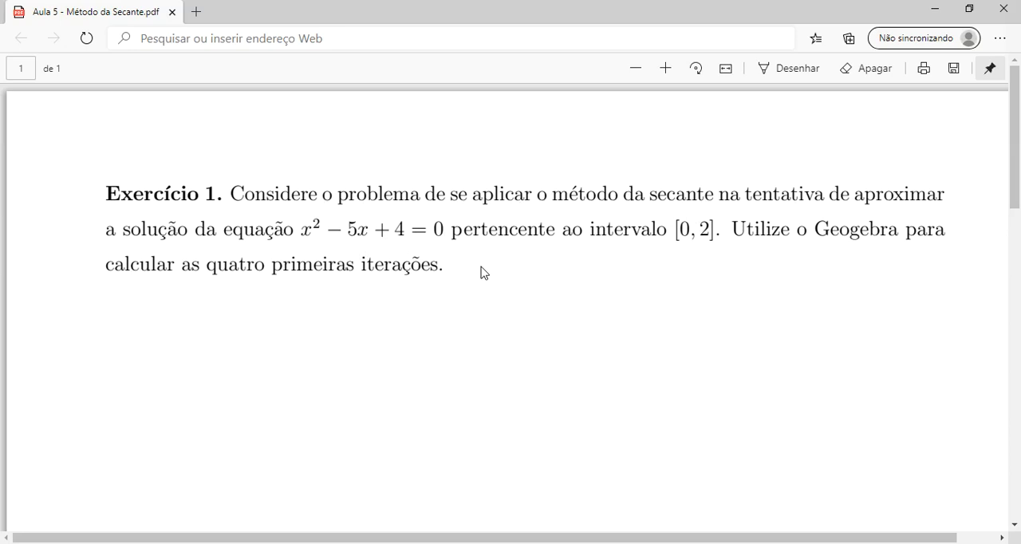
# Switch to GeoGebra, define the function f(x) = x² − 5x + 4 and inspect its two roots on the graph.
pyautogui.click(526, 543)
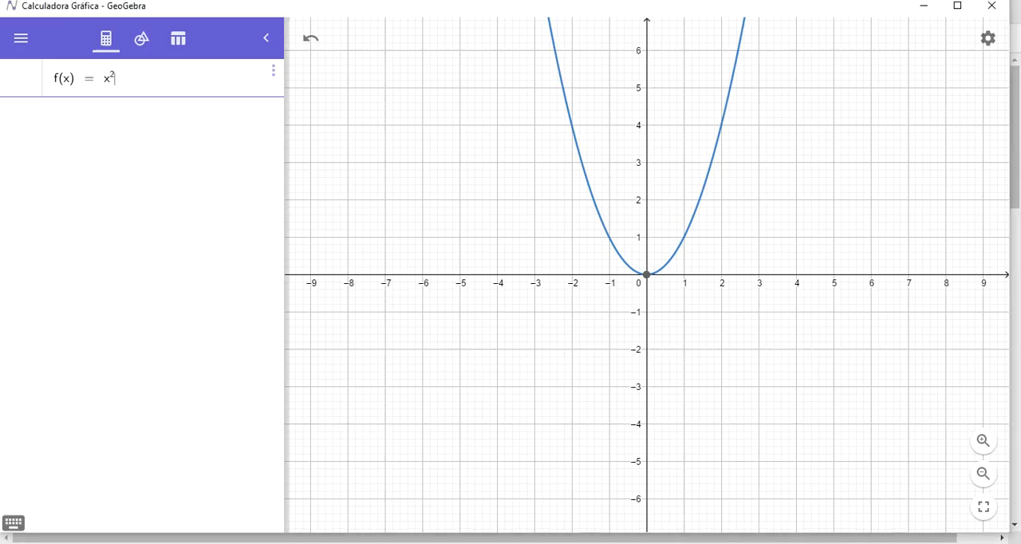
pyautogui.click(149, 93)
pyautogui.press('BackSpace')
pyautogui.press('BackSpace')
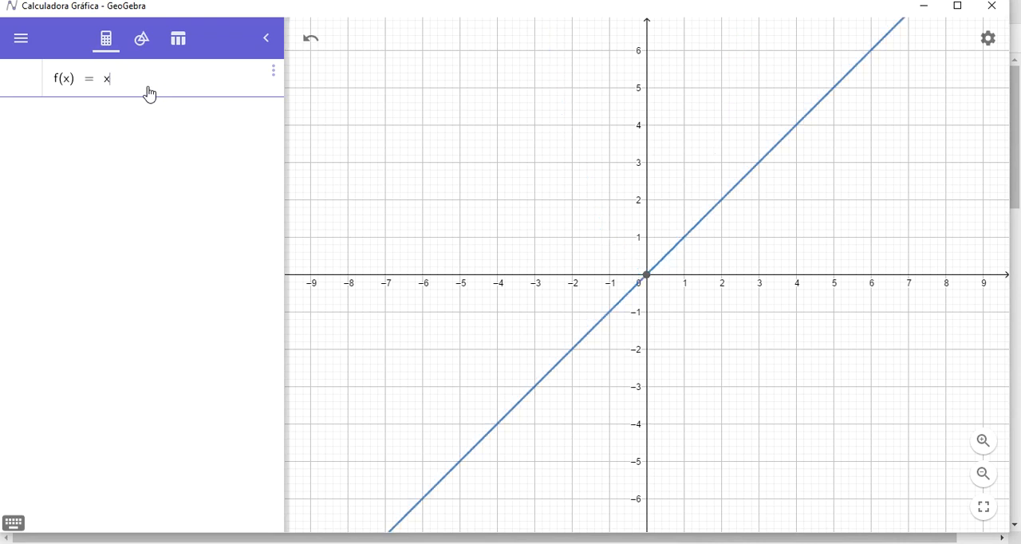
pyautogui.write('x^2')
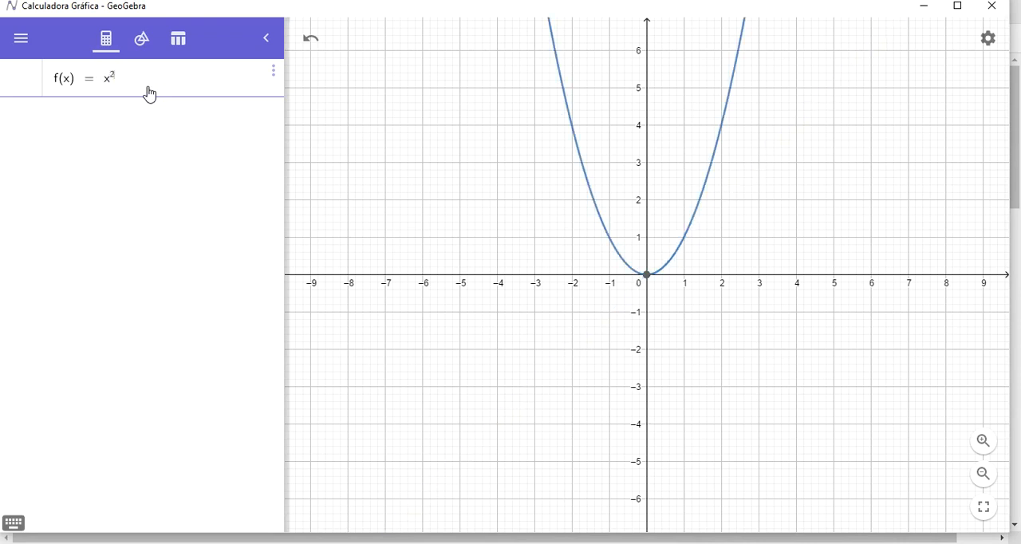
pyautogui.write('-5x')
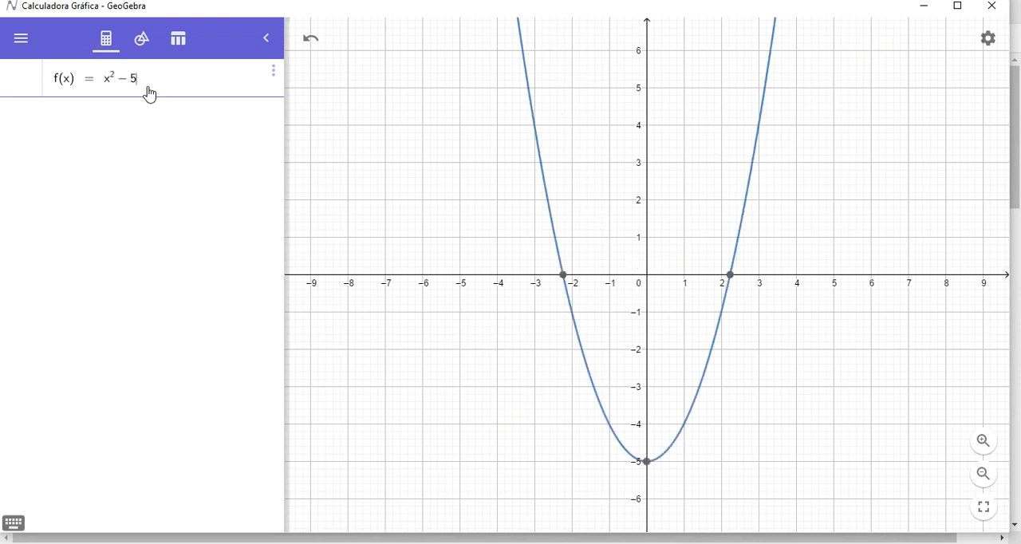
pyautogui.write('+4')
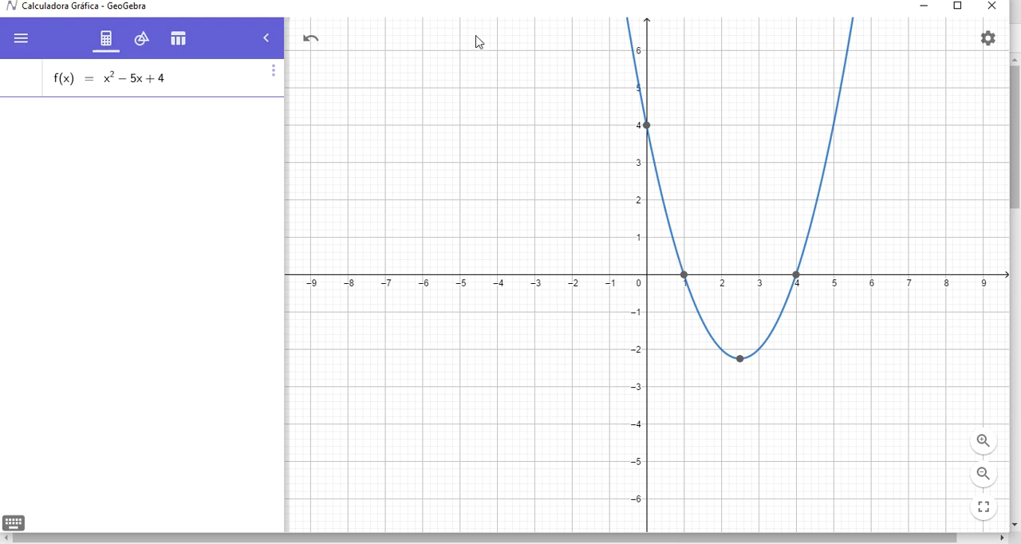
pyautogui.click(685, 278)
pyautogui.click(797, 278)
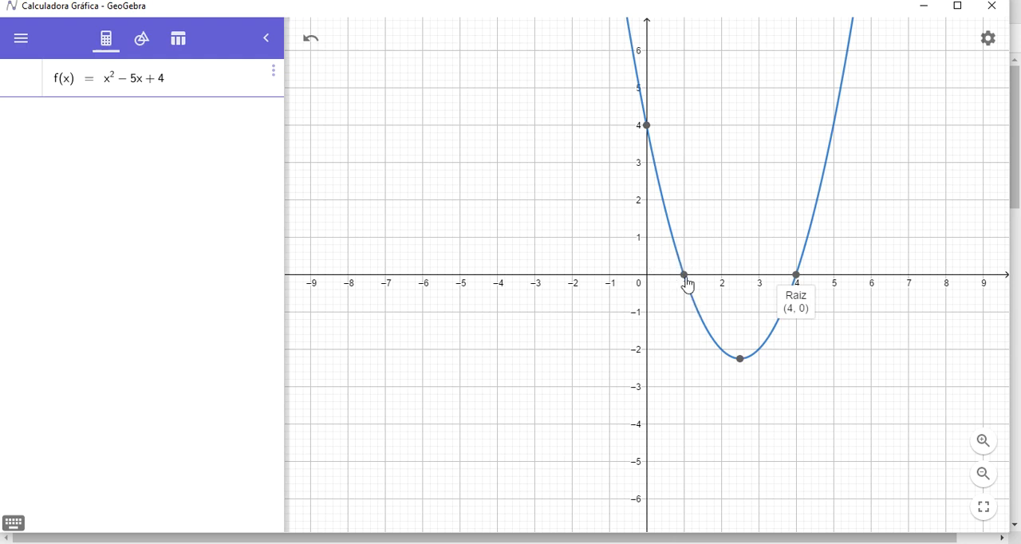
pyautogui.click(203, 80)
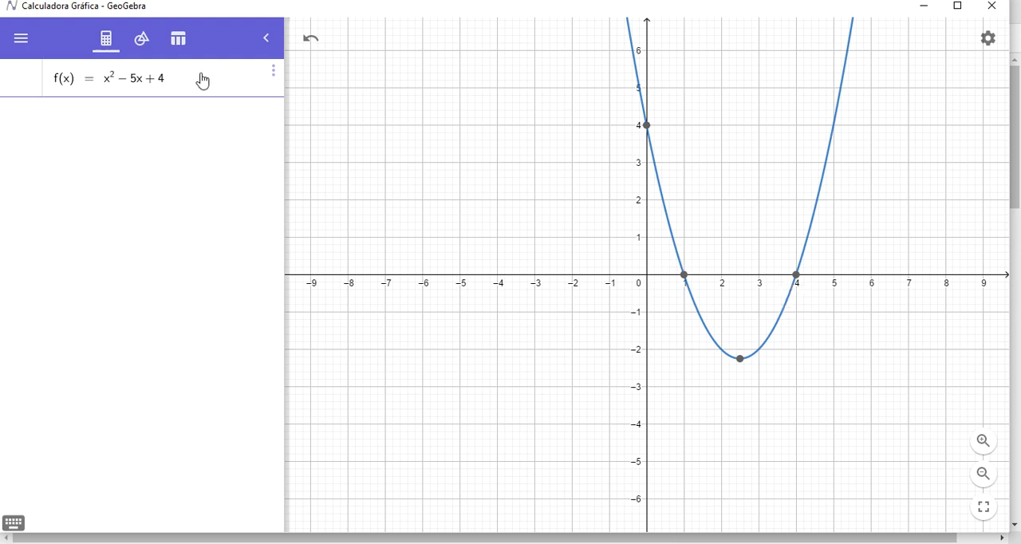
pyautogui.press('Return')
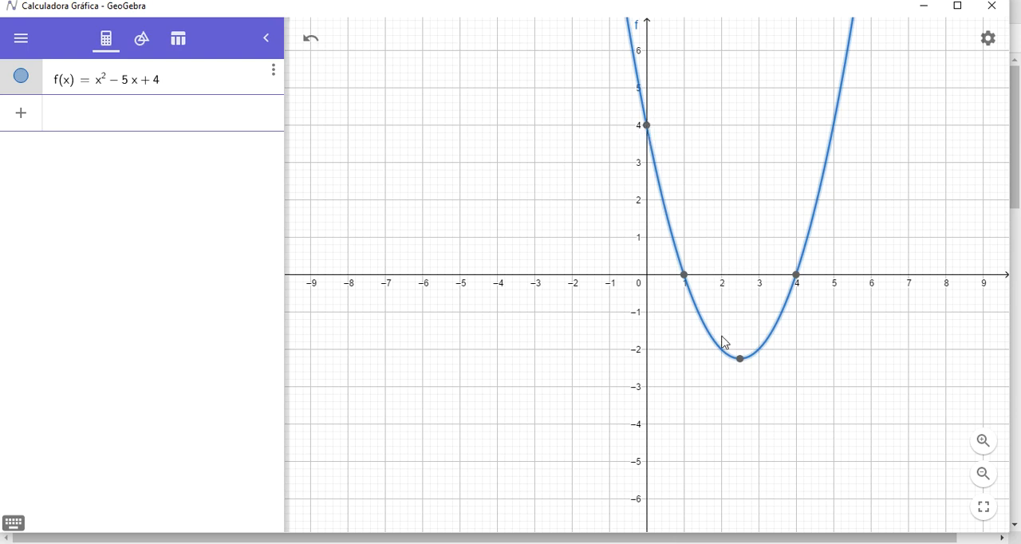
# Create the first secant line with the Reta command through the points (0, f(0)) and (2, f(2)).
pyautogui.click(153, 105)
pyautogui.write('Reta')
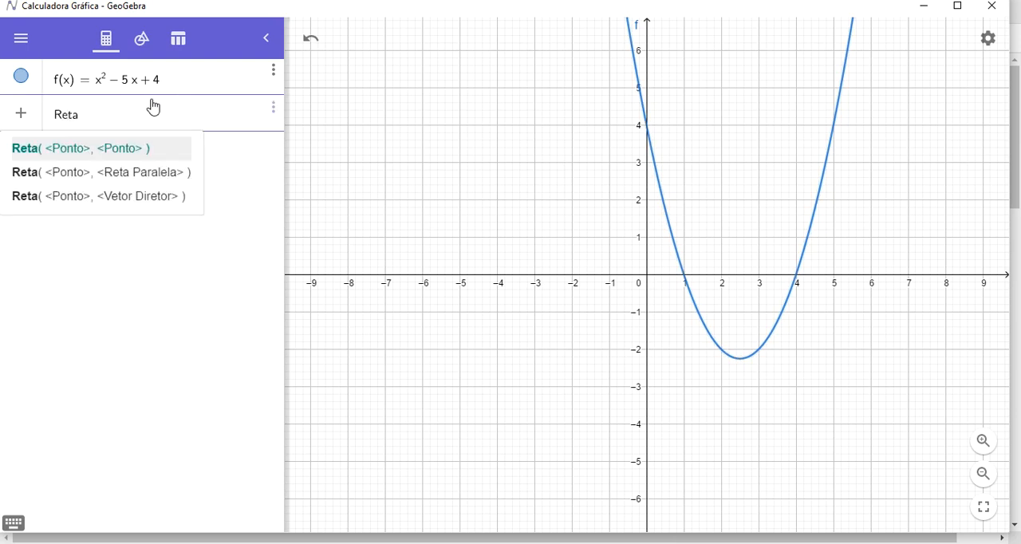
pyautogui.click(130, 149)
pyautogui.write('(0, f(0)), < Ponto > )')
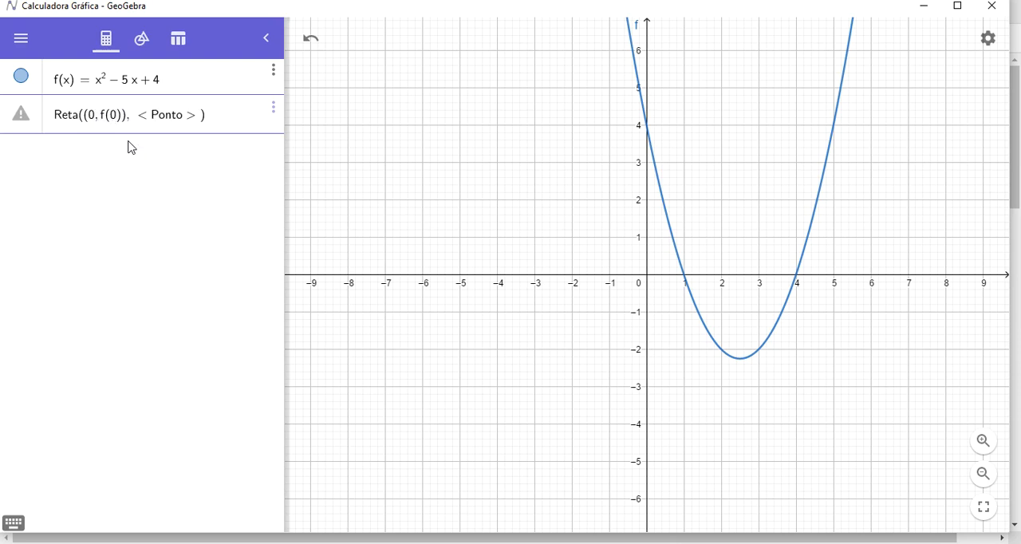
pyautogui.press('Tab')
pyautogui.press('BackSpace')
pyautogui.write('(2, f(2')
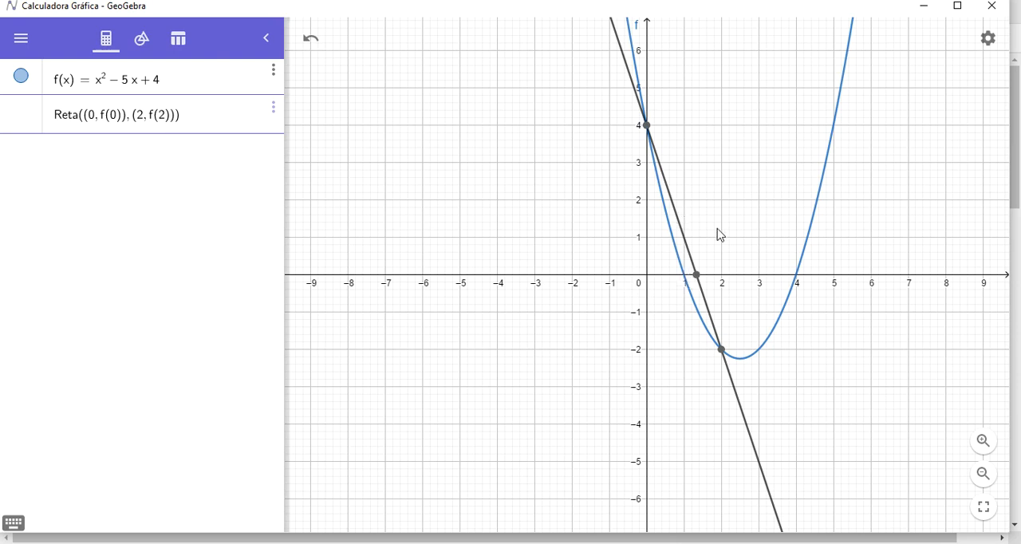
pyautogui.click(698, 277)
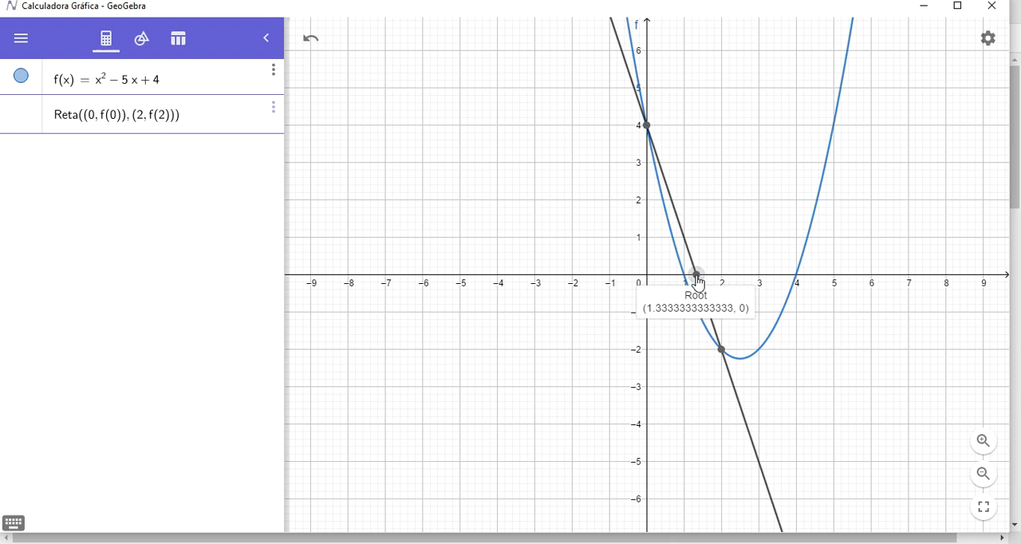
pyautogui.click(983, 442)
pyautogui.click(986, 444)
pyautogui.moveTo(597, 233); pyautogui.dragTo(768, 397)
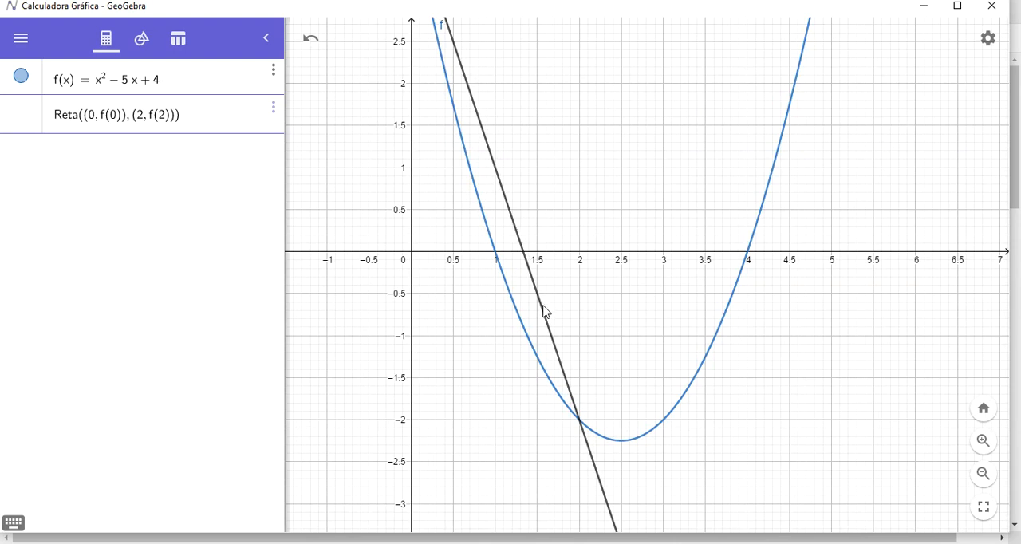
pyautogui.press('Return')
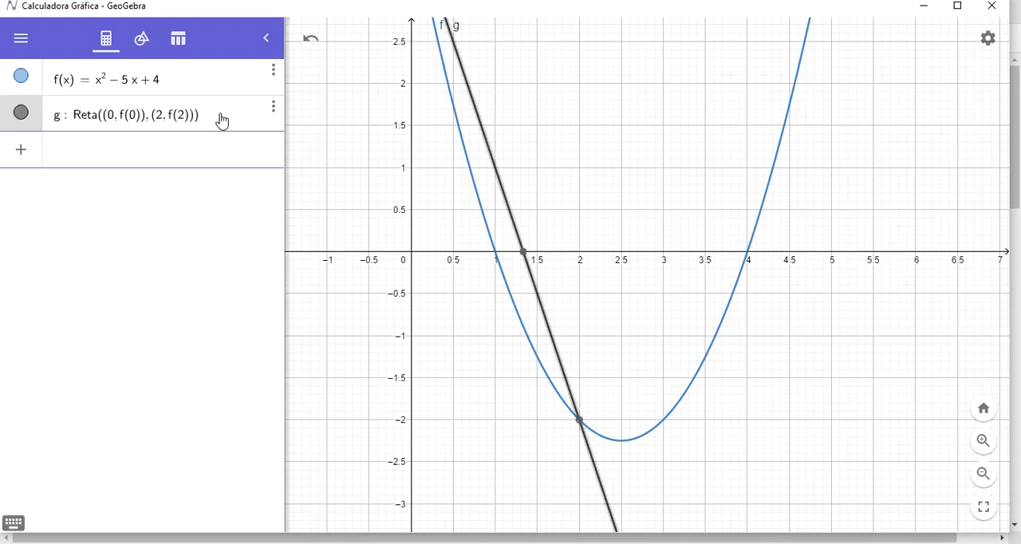
# Inspect the first secant line's root and the points where it meets the parabola.
pyautogui.click(523, 253)
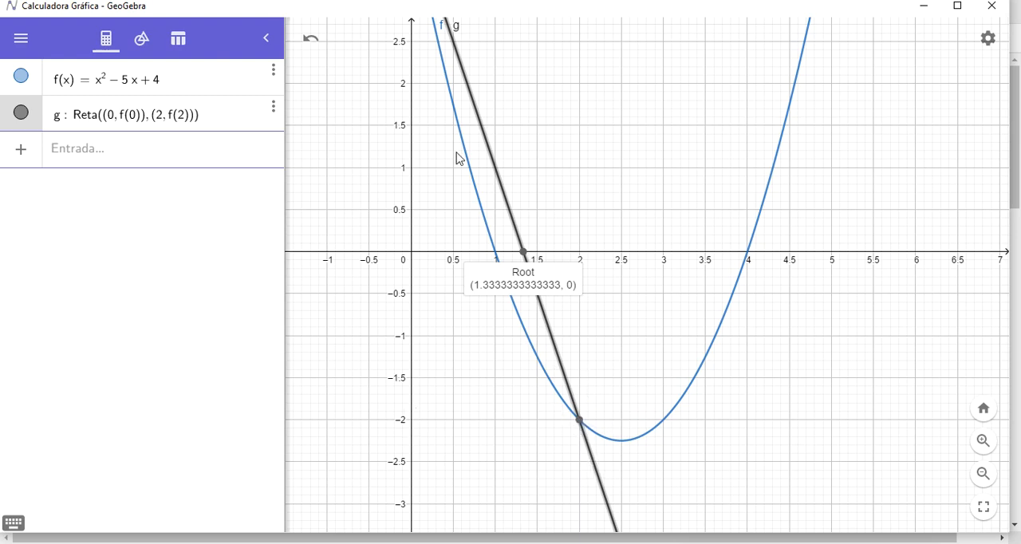
pyautogui.moveTo(554, 114); pyautogui.dragTo(588, 275)
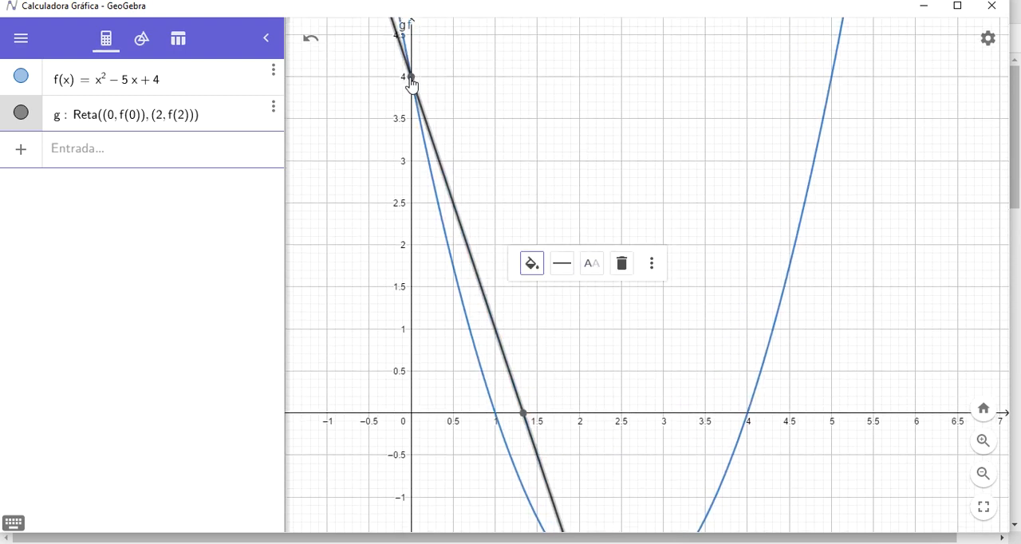
pyautogui.click(581, 306)
pyautogui.moveTo(583, 312); pyautogui.dragTo(545, 93)
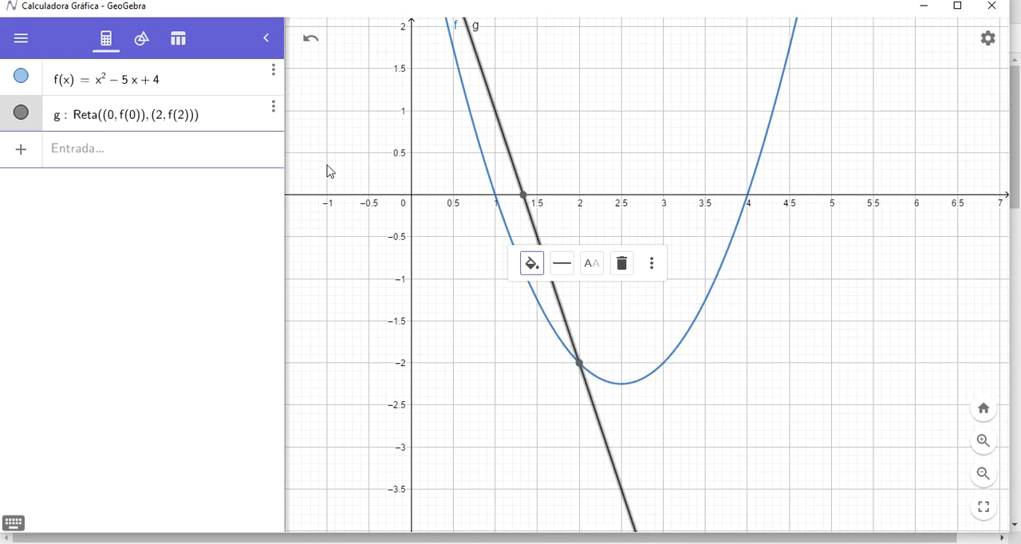
# Start a second two-point Reta command with (0, f(0)) as its first point, leaving empty parentheses for the second point.
pyautogui.click(112, 165)
pyautogui.write('r')
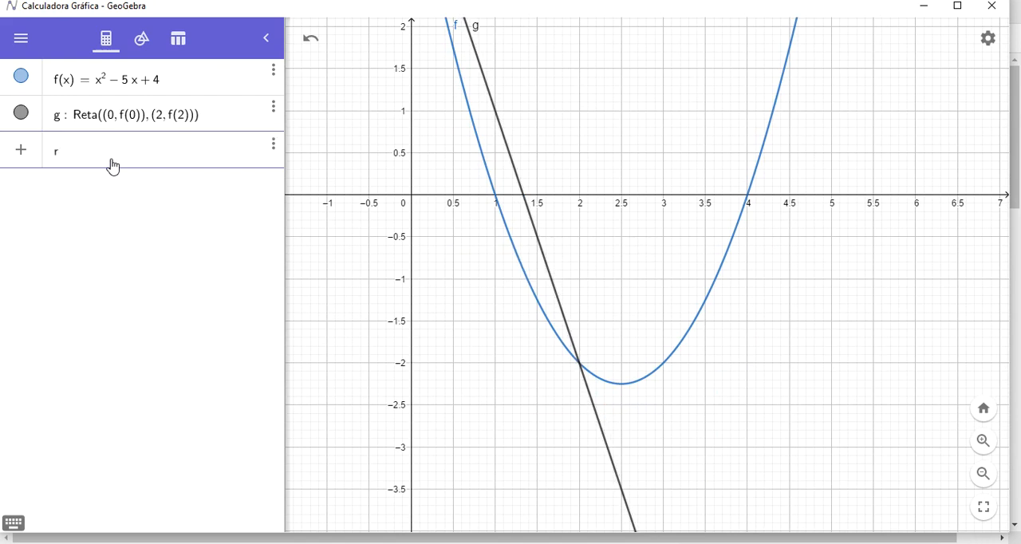
pyautogui.write('eta')
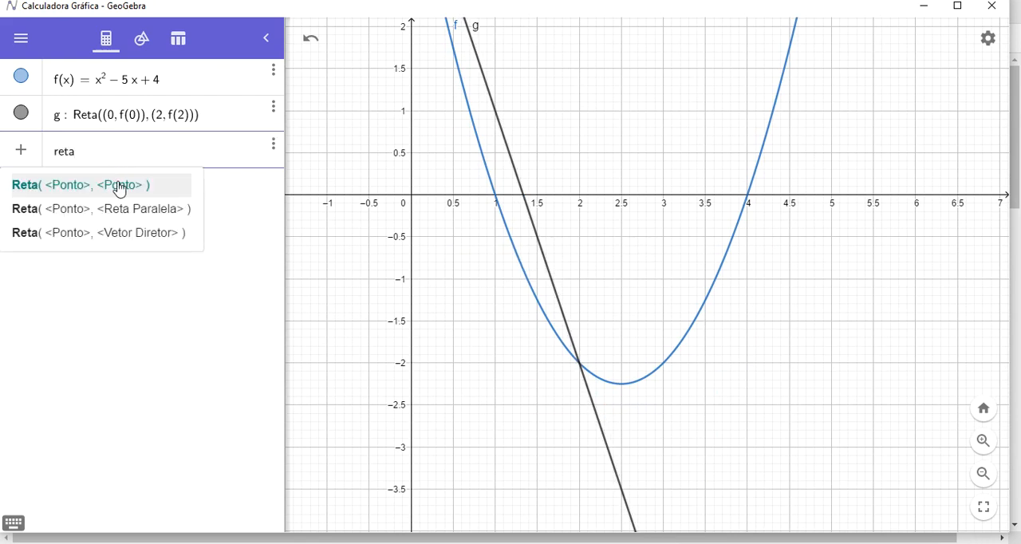
pyautogui.click(119, 186)
pyautogui.write('(0,f(0)), < Ponto > )')
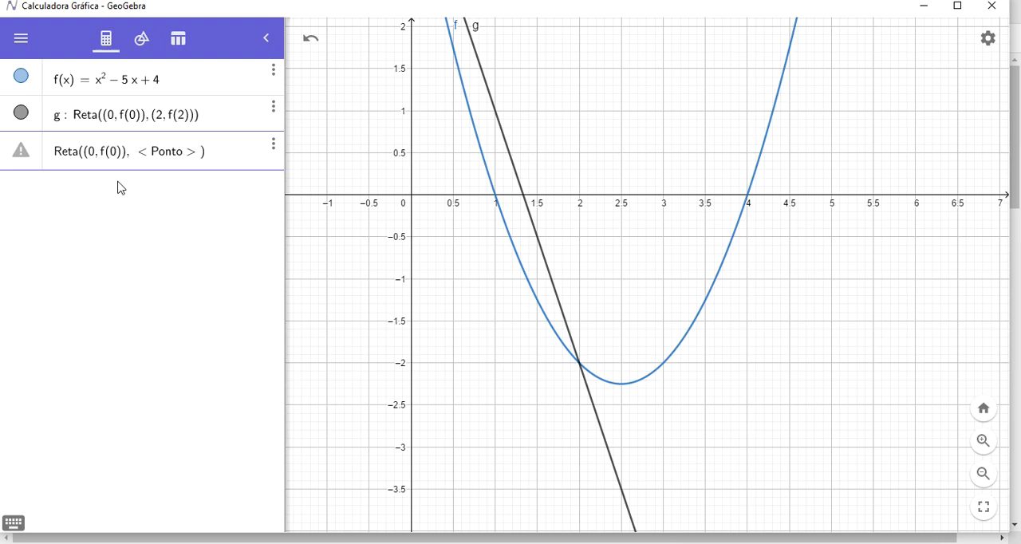
pyautogui.press('Right')
pyautogui.press('BackSpace')
pyautogui.write('(')
# Check the first secant line's root, copy the value 1.333333333 from the Notepad list and return to GeoGebra.
pyautogui.click(523, 202)
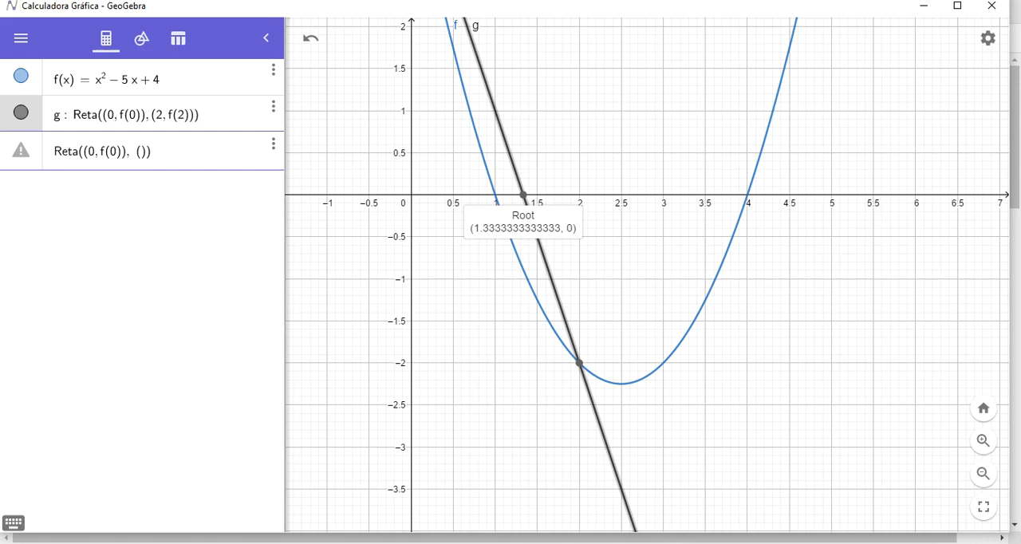
pyautogui.hotkey('alt', 'Tab')
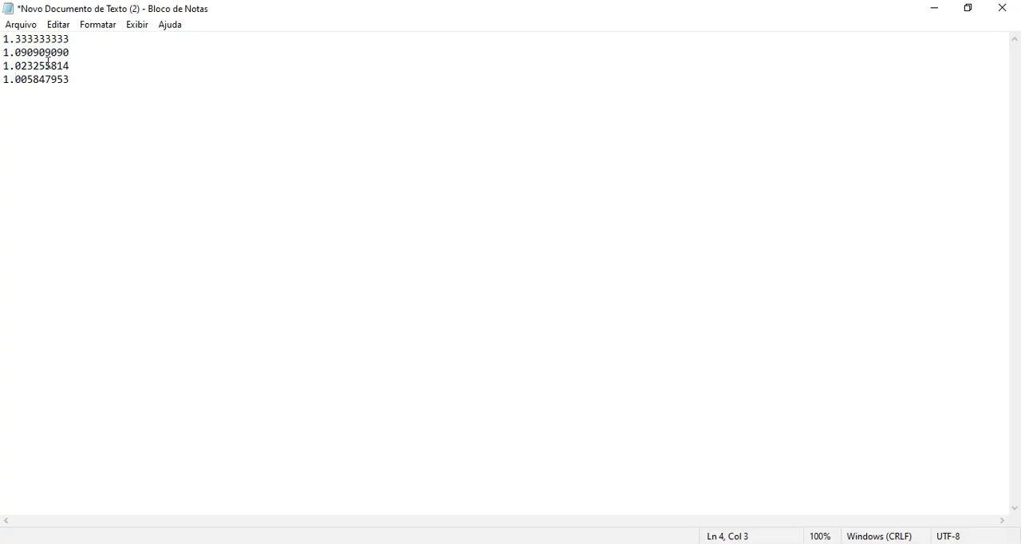
pyautogui.moveTo(71, 40); pyautogui.dragTo(4, 35)
pyautogui.hotkey('ctrl', 'c')
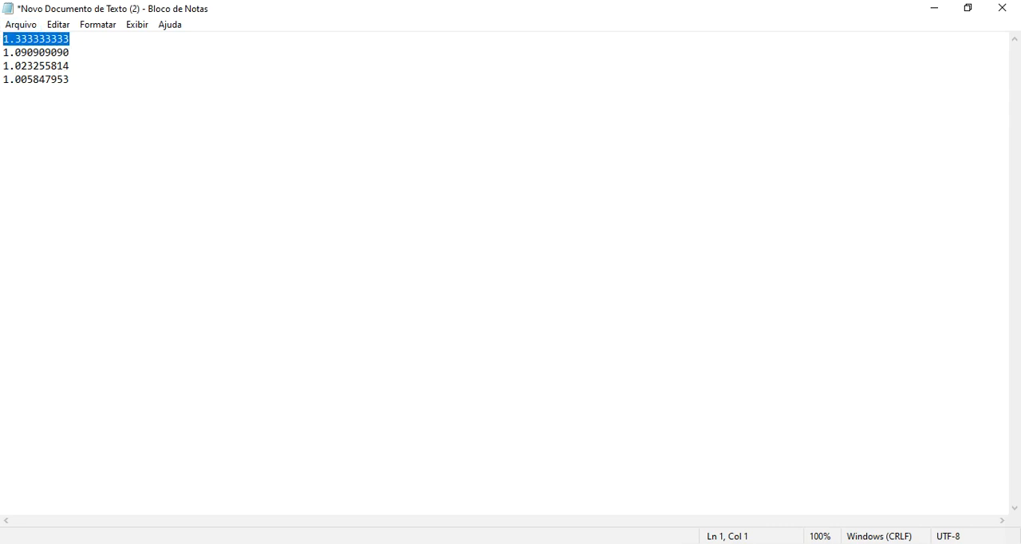
pyautogui.hotkey('alt', 'Tab')
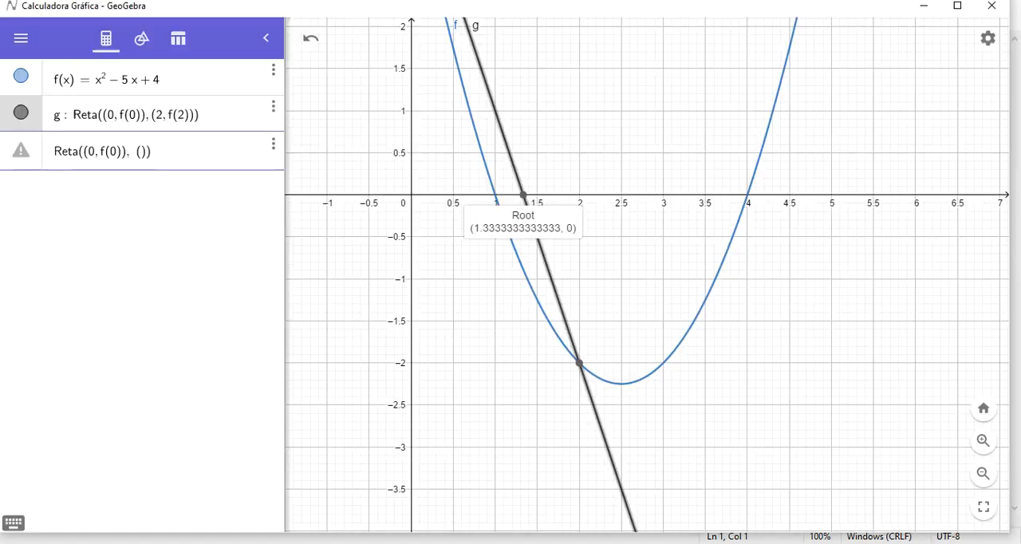
# Complete the second secant line with the point (1.333333333, f(1.333333333)).
pyautogui.click(142, 154)
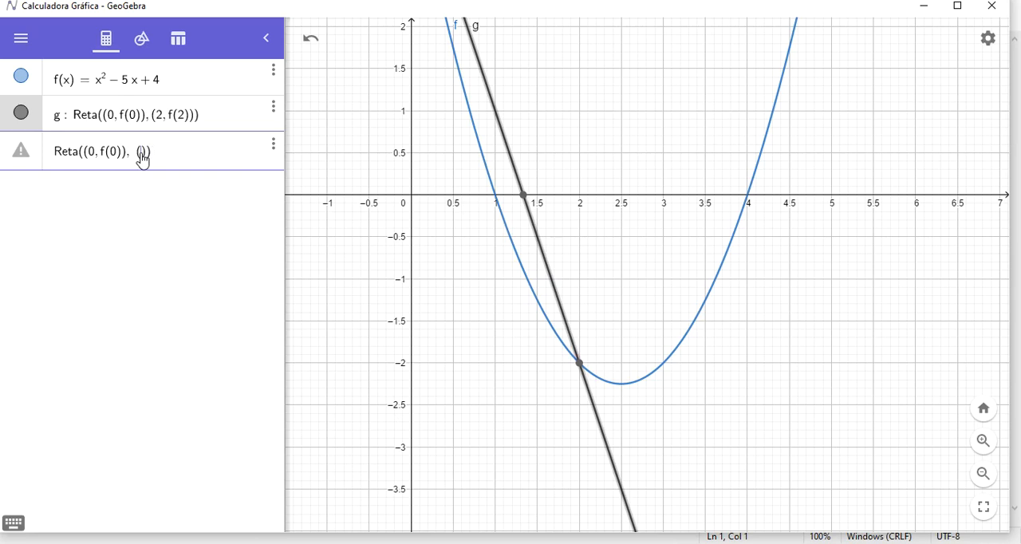
pyautogui.hotkey('ctrl', 'v')
pyautogui.write(', f')
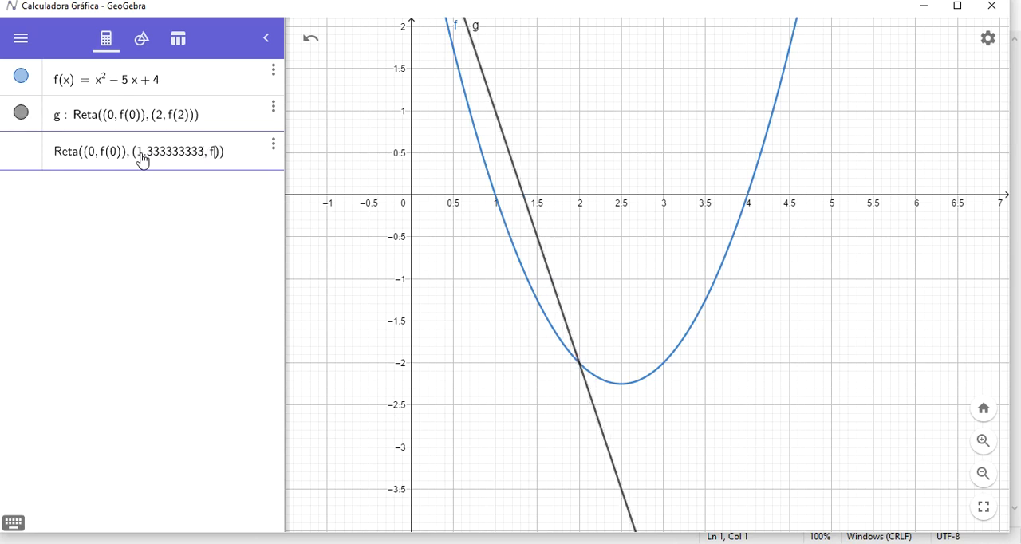
pyautogui.write('(')
pyautogui.hotkey('ctrl', 'v')
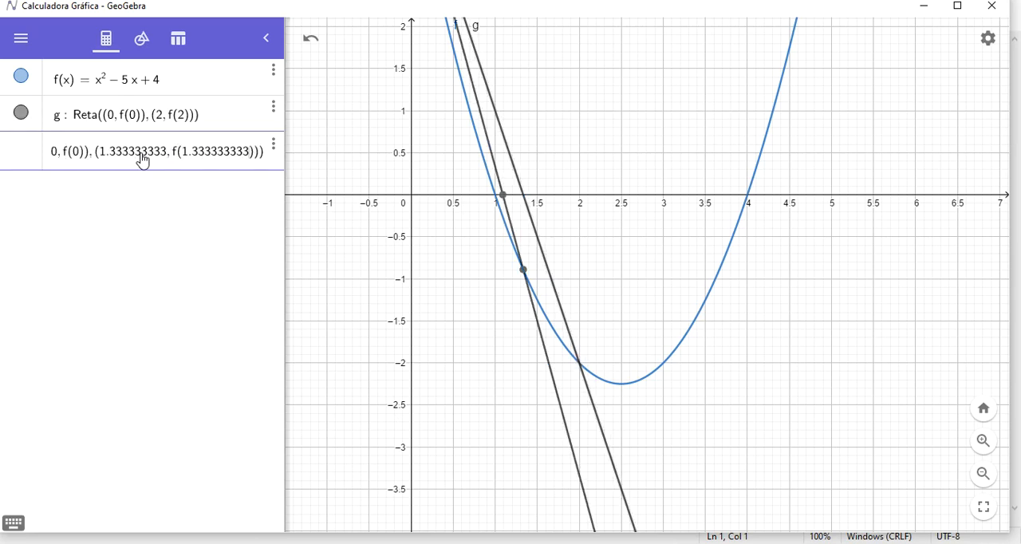
pyautogui.press('Return')
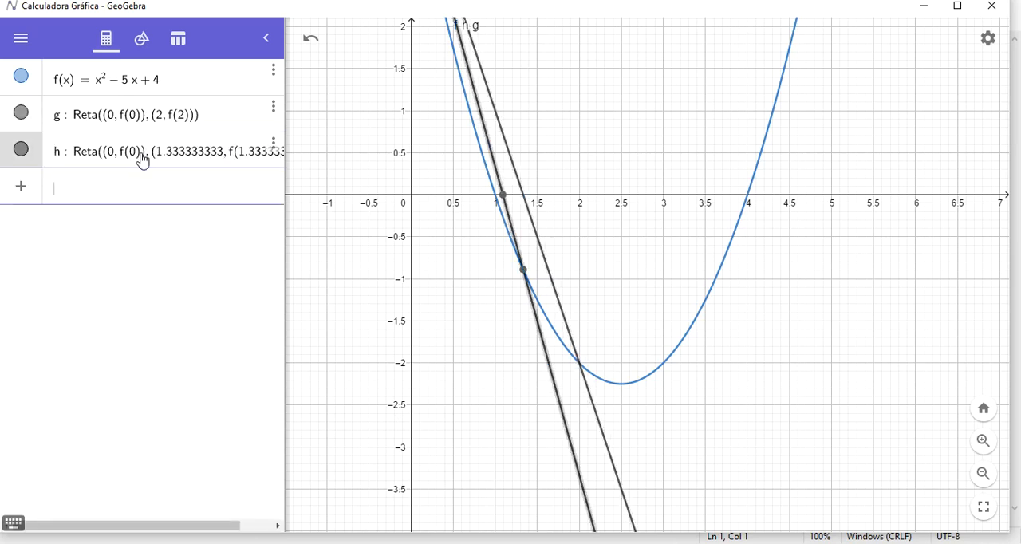
# Colour the second secant line light red.
pyautogui.click(548, 365)
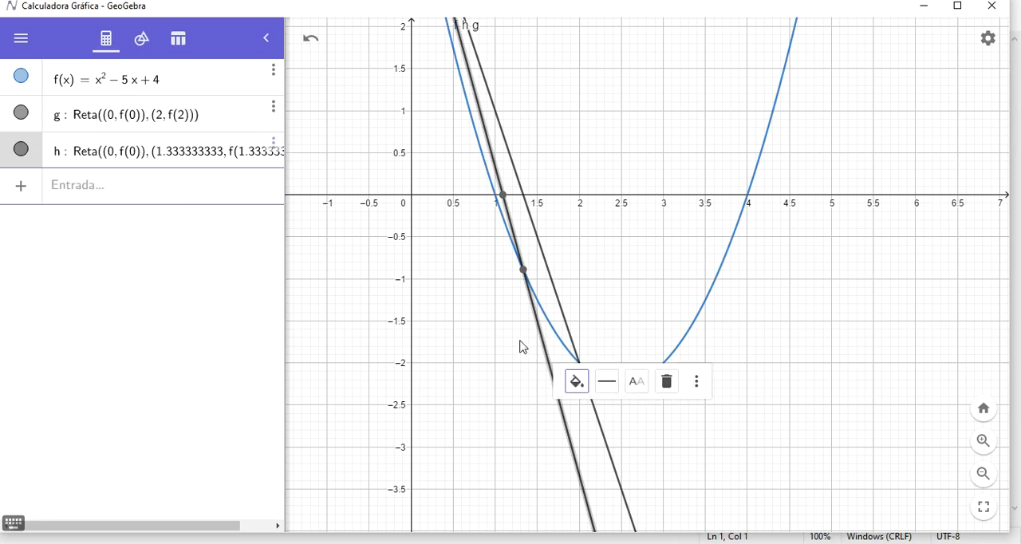
pyautogui.click(580, 382)
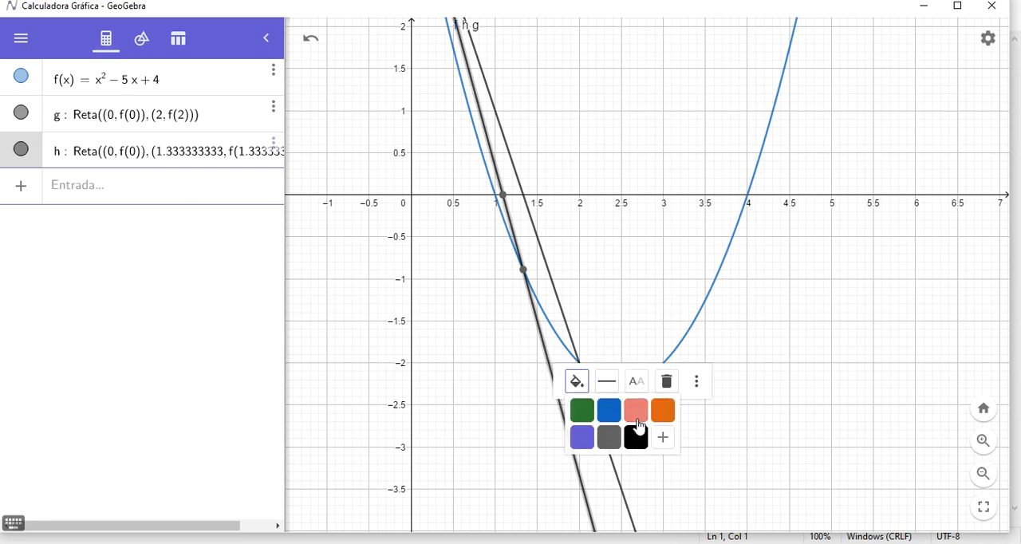
pyautogui.click(636, 410)
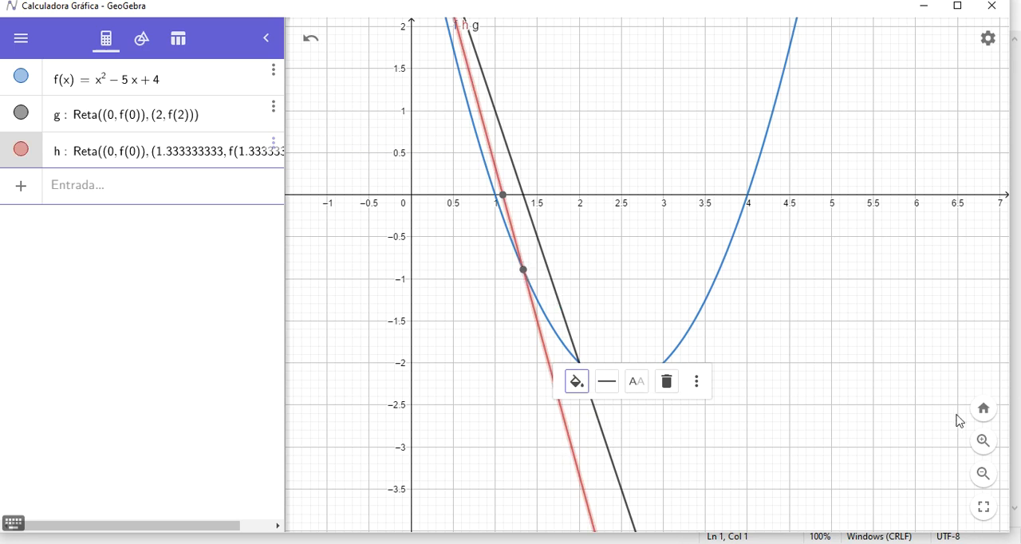
# Check the x-axis roots of the first and second secant lines at a closer zoom.
pyautogui.click(985, 443)
pyautogui.click(984, 443)
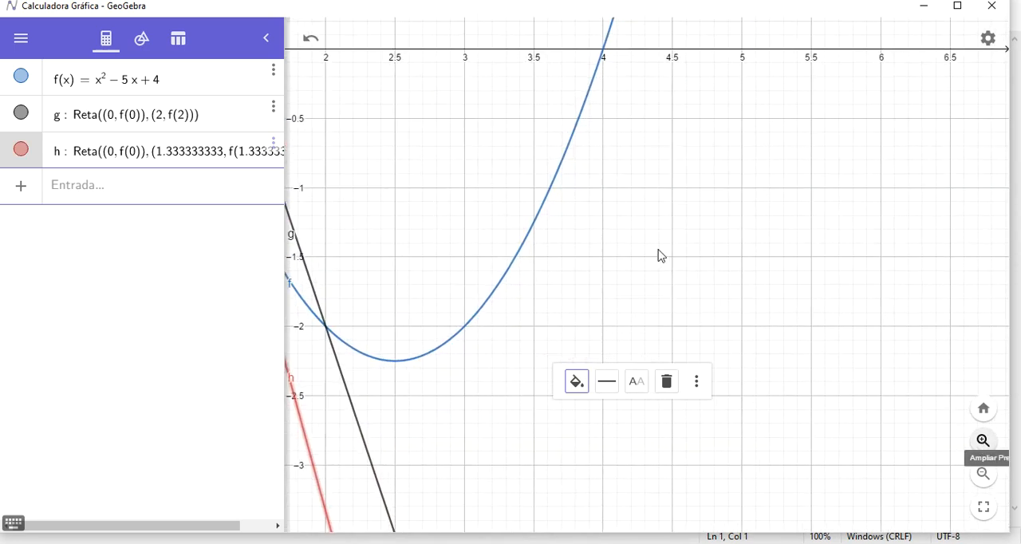
pyautogui.moveTo(659, 251); pyautogui.dragTo(848, 369)
pyautogui.click(982, 443)
pyautogui.moveTo(516, 181); pyautogui.dragTo(903, 364)
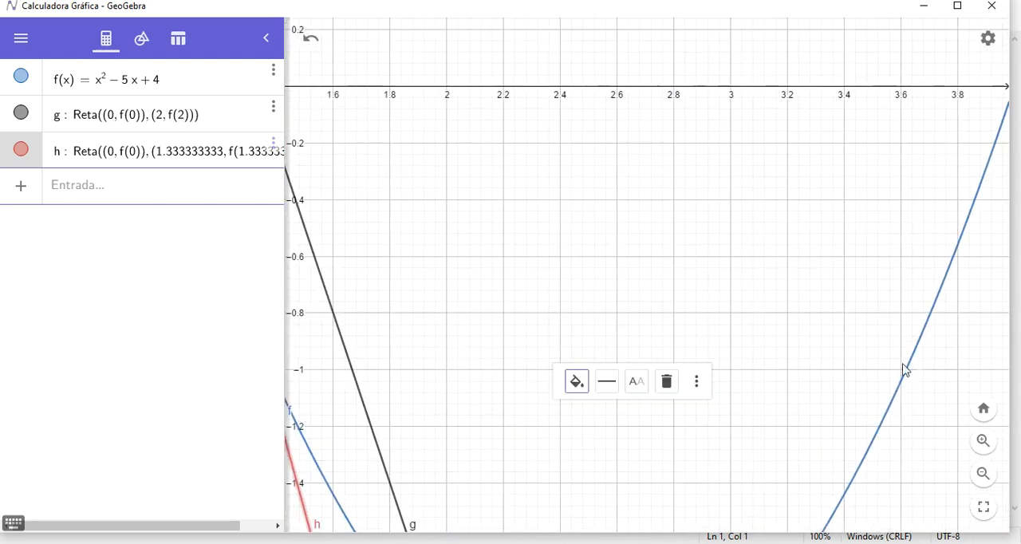
pyautogui.moveTo(528, 219); pyautogui.dragTo(832, 372)
pyautogui.moveTo(575, 170); pyautogui.dragTo(623, 186)
pyautogui.click(590, 233)
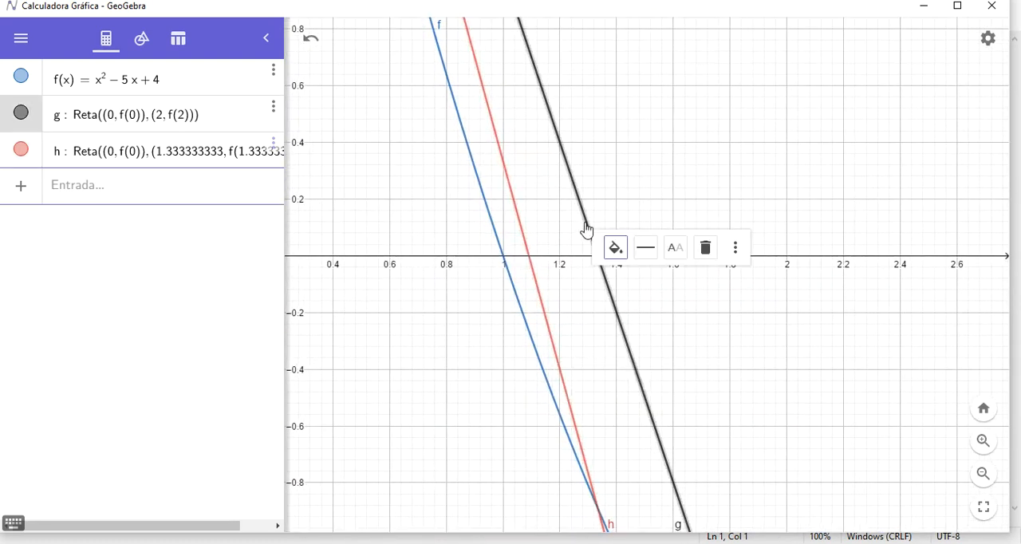
pyautogui.click(612, 294)
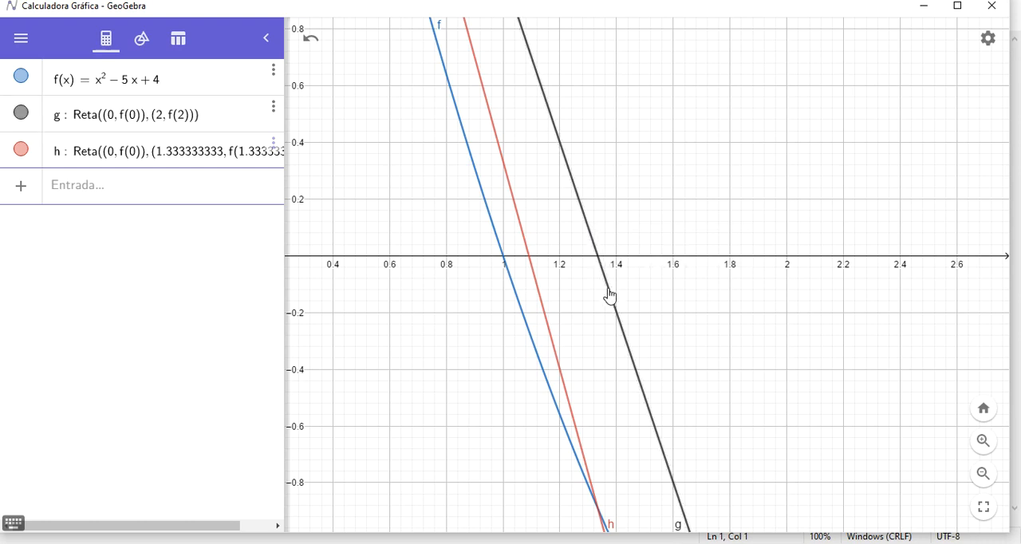
pyautogui.click(607, 279)
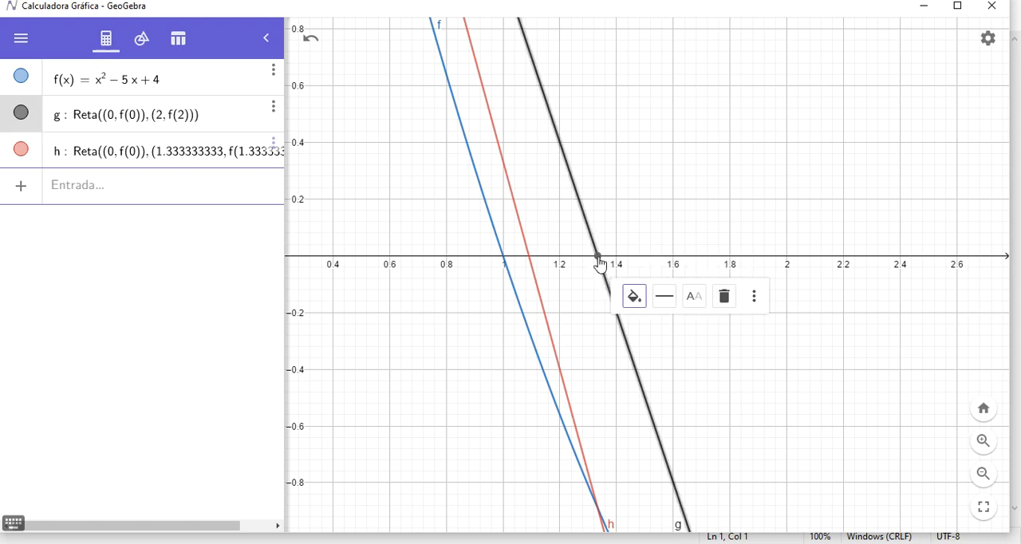
pyautogui.click(600, 260)
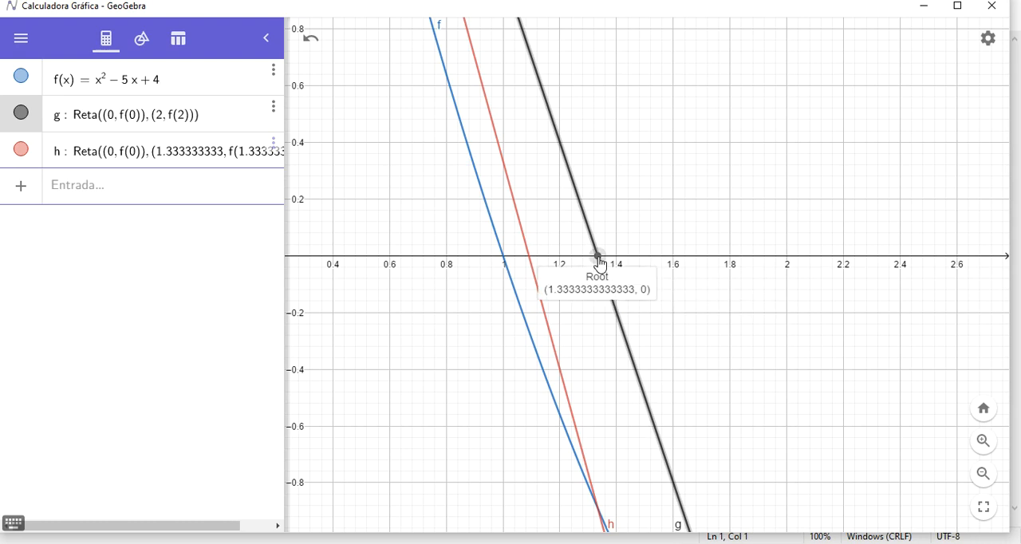
pyautogui.click(526, 252)
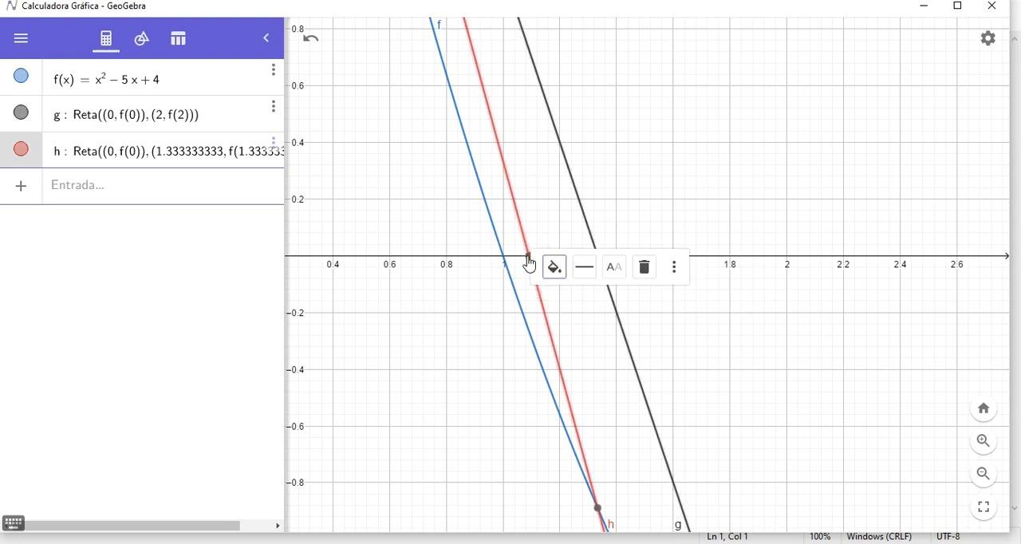
pyautogui.click(529, 258)
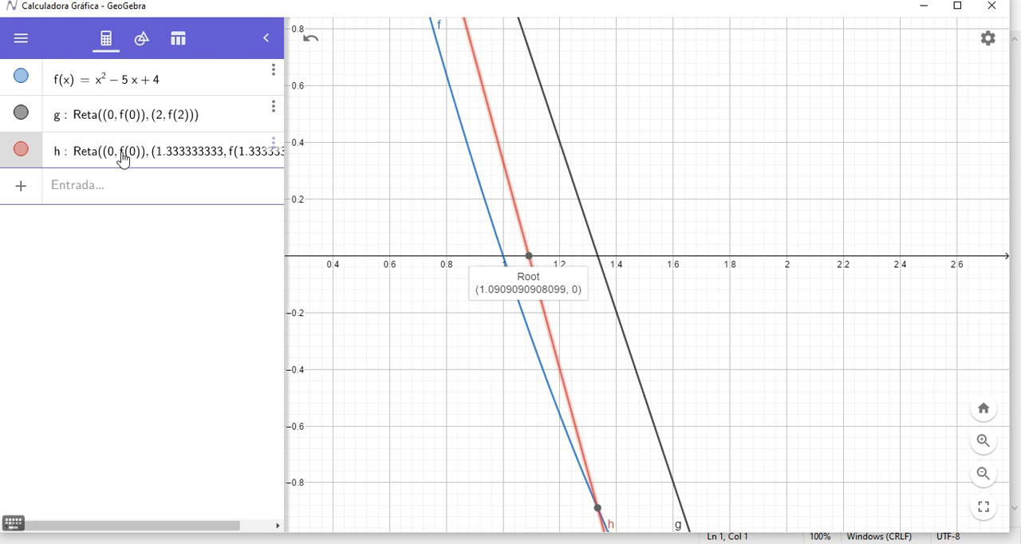
# Start a third two-point Reta command with (0, f(0)) as its first point.
pyautogui.click(101, 199)
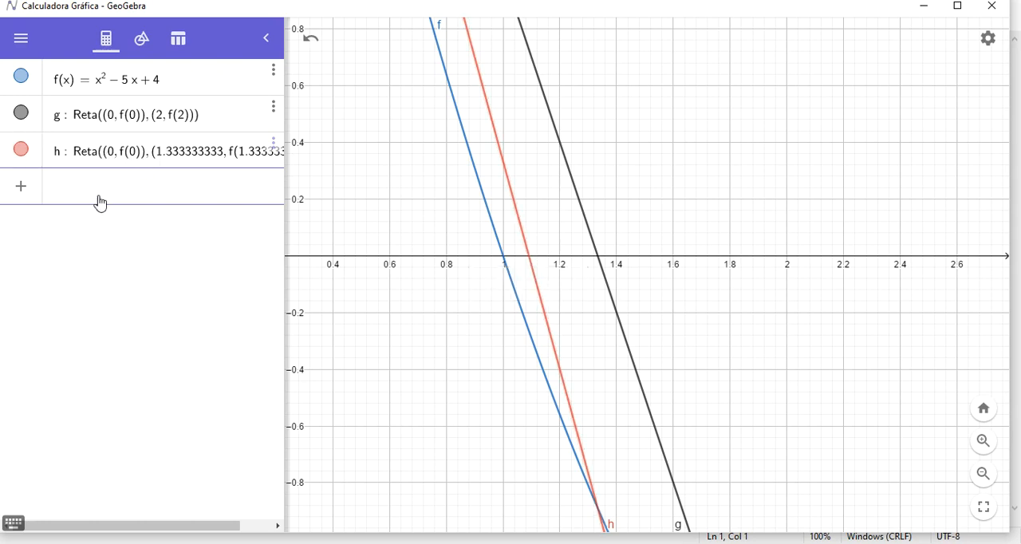
pyautogui.write('Reta')
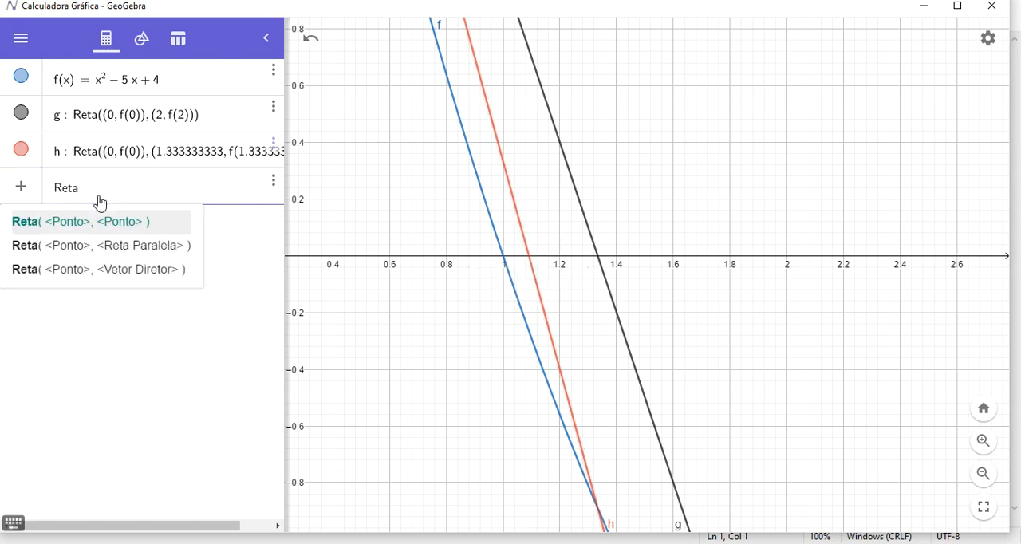
pyautogui.click(101, 227)
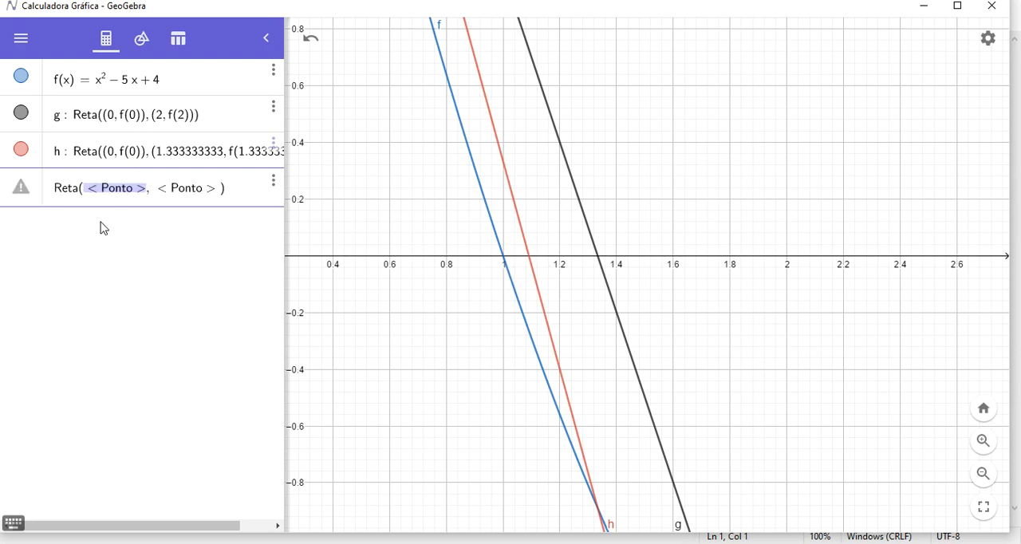
pyautogui.write('(0, f(0)')
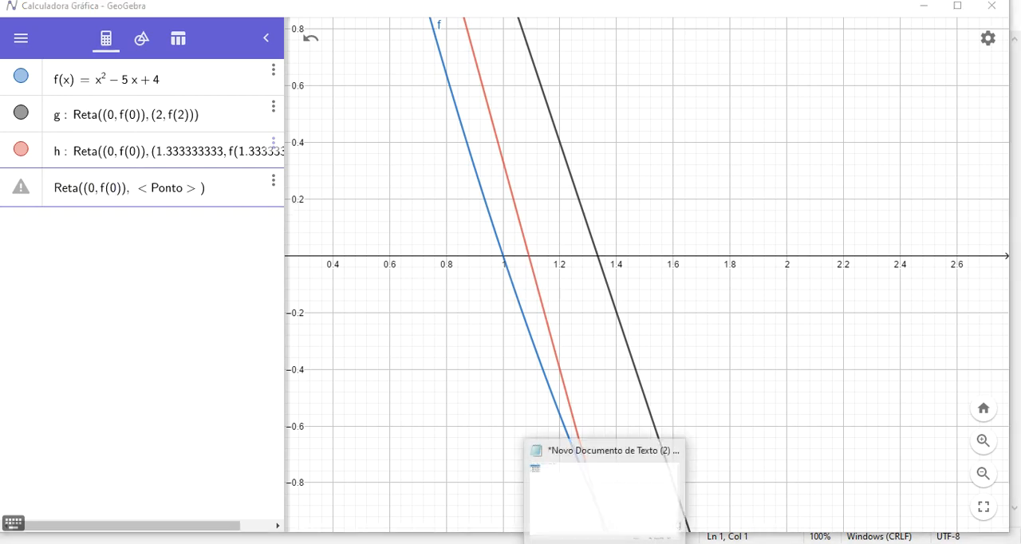
# Switch to Notepad, copy the value 1.090909090 from the list and return to GeoGebra.
pyautogui.click(604, 542)
pyautogui.moveTo(76, 56); pyautogui.dragTo(2, 55)
pyautogui.hotkey('ctrl', 'c')
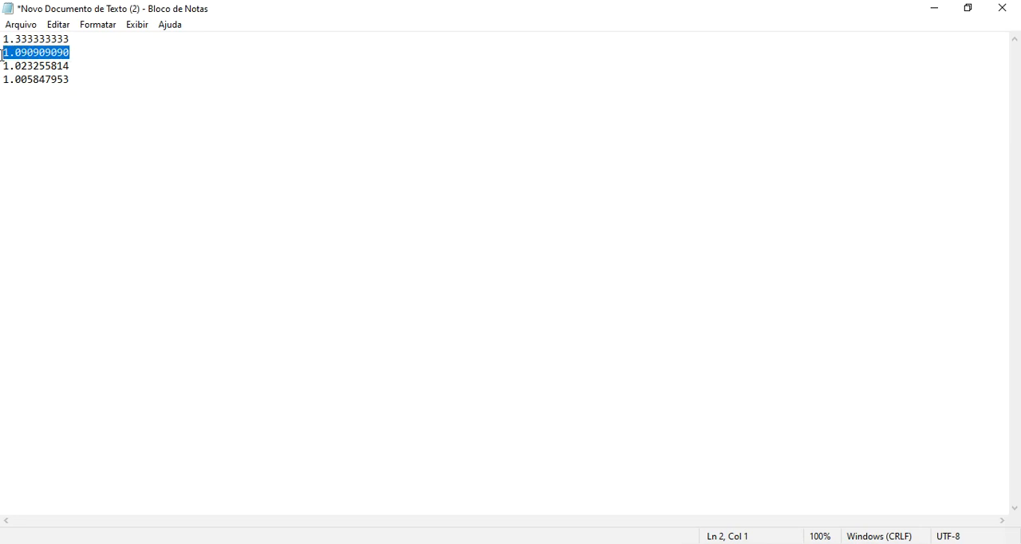
pyautogui.hotkey('alt', 'Tab')
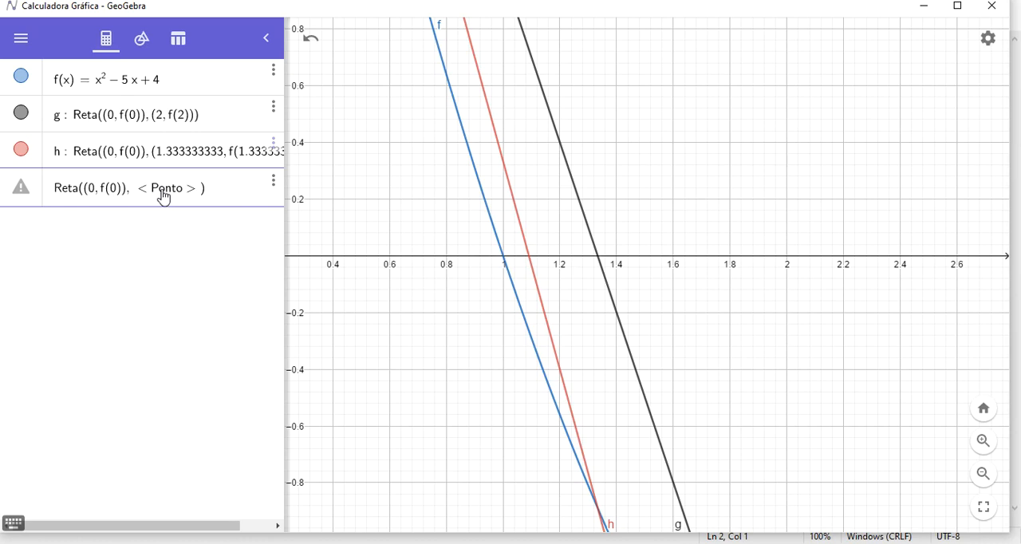
# Complete the third secant line with (1.090909090, f(1.090909090)) as its second point.
pyautogui.click(200, 197)
pyautogui.press('BackSpace')
pyautogui.press('BackSpace')
pyautogui.press('BackSpace')
pyautogui.press('BackSpace')
pyautogui.press('BackSpace')
pyautogui.press('BackSpace')
pyautogui.press('BackSpace')
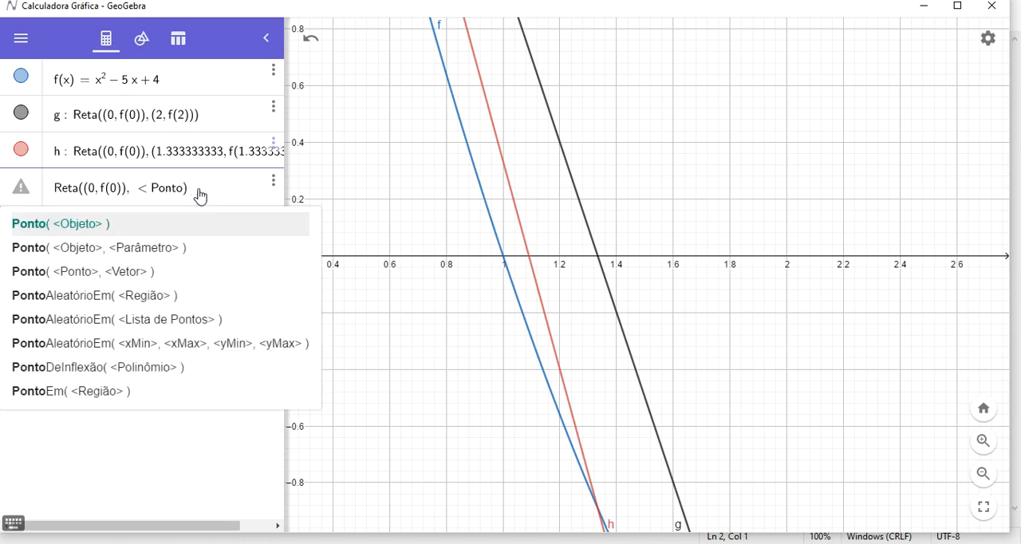
pyautogui.write('(')
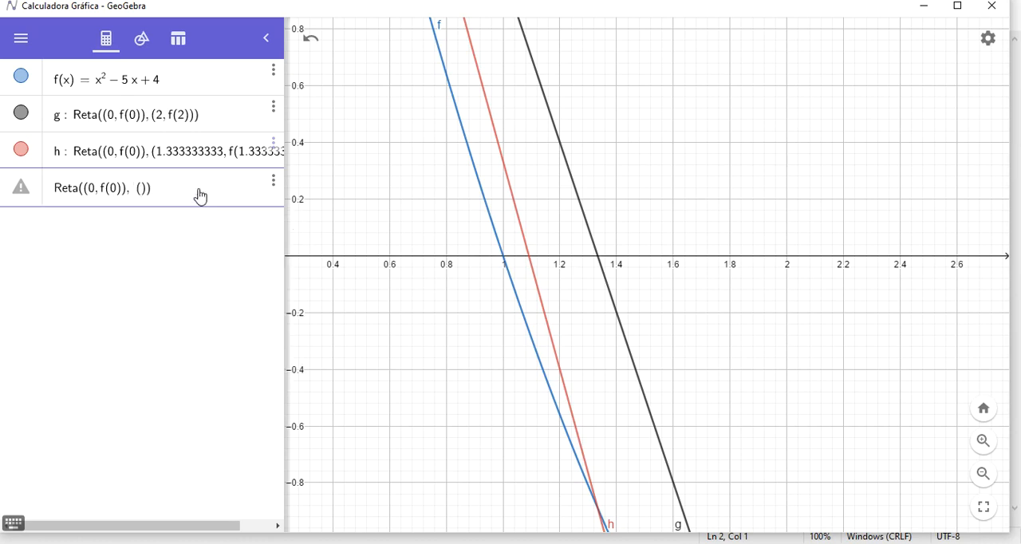
pyautogui.hotkey('ctrl', 'v')
pyautogui.write(',f(')
pyautogui.hotkey('ctrl', 'v')
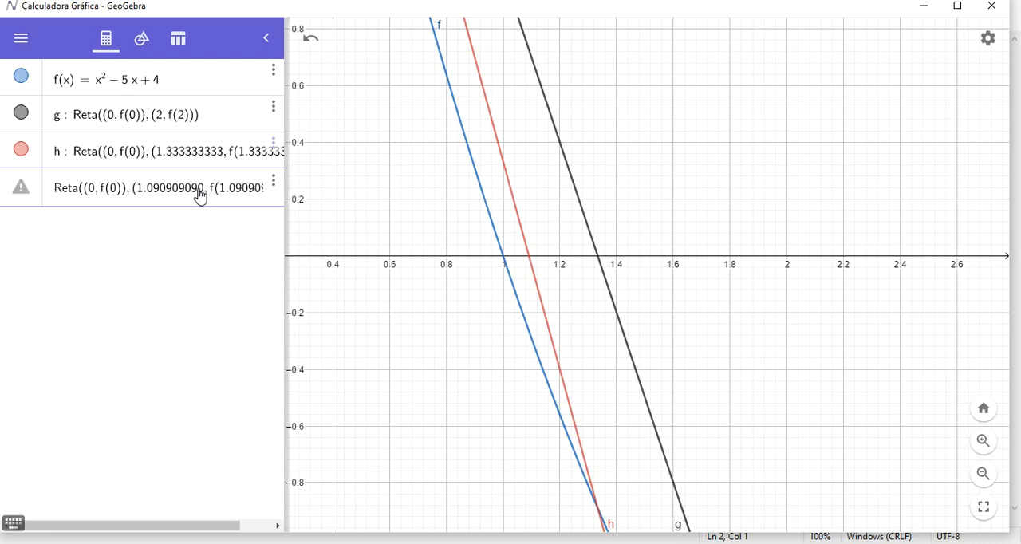
pyautogui.press('Return')
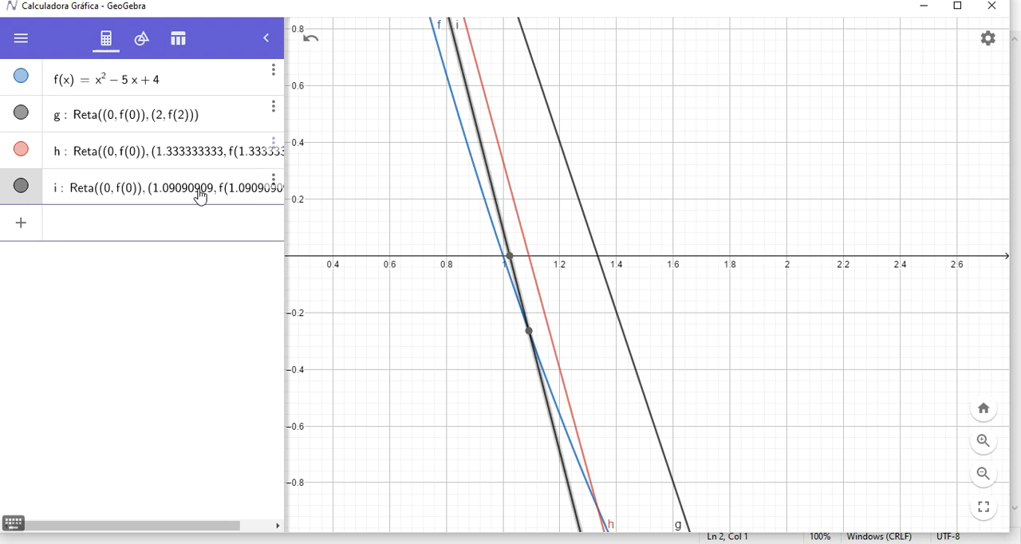
# Colour the third secant line green and deselect it.
pyautogui.click(459, 58)
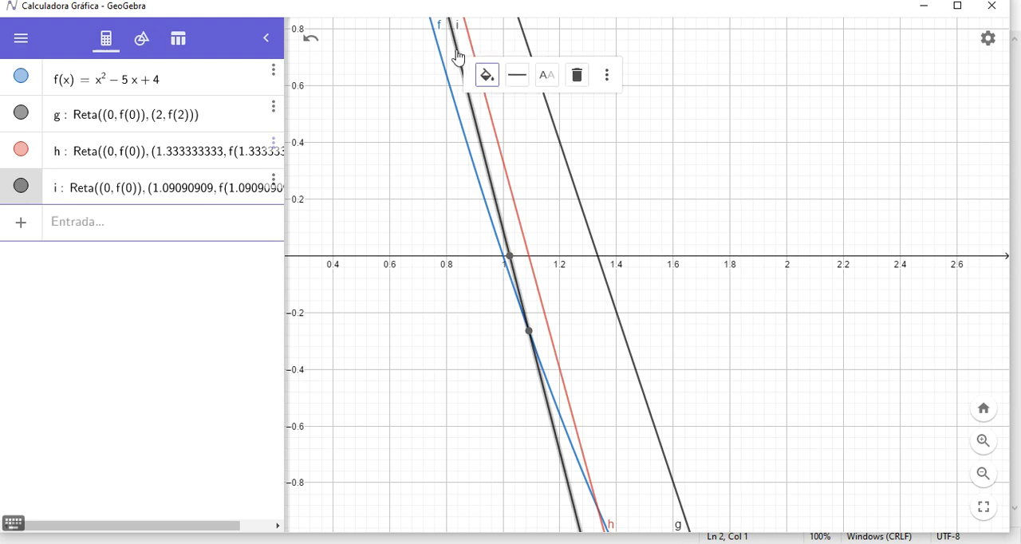
pyautogui.click(486, 75)
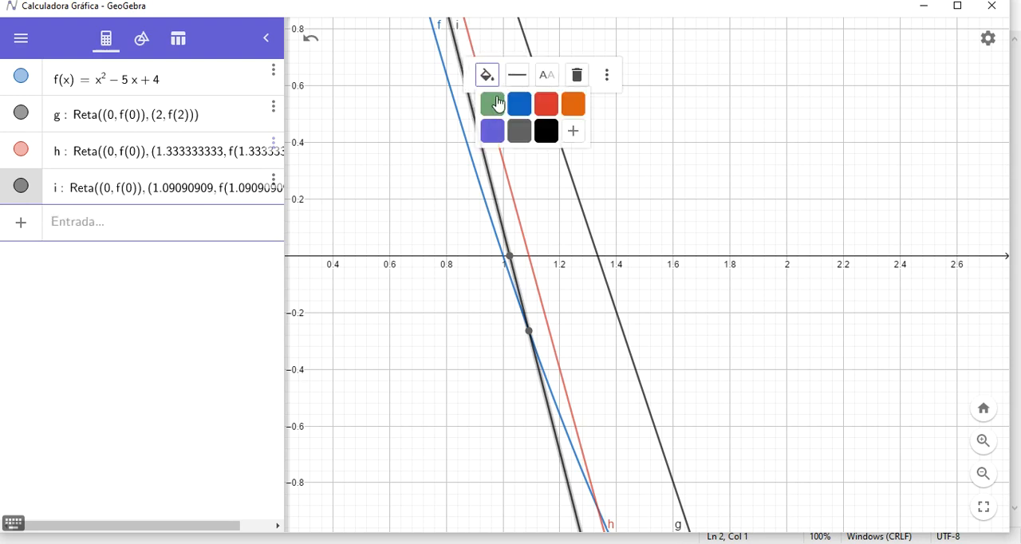
pyautogui.click(500, 112)
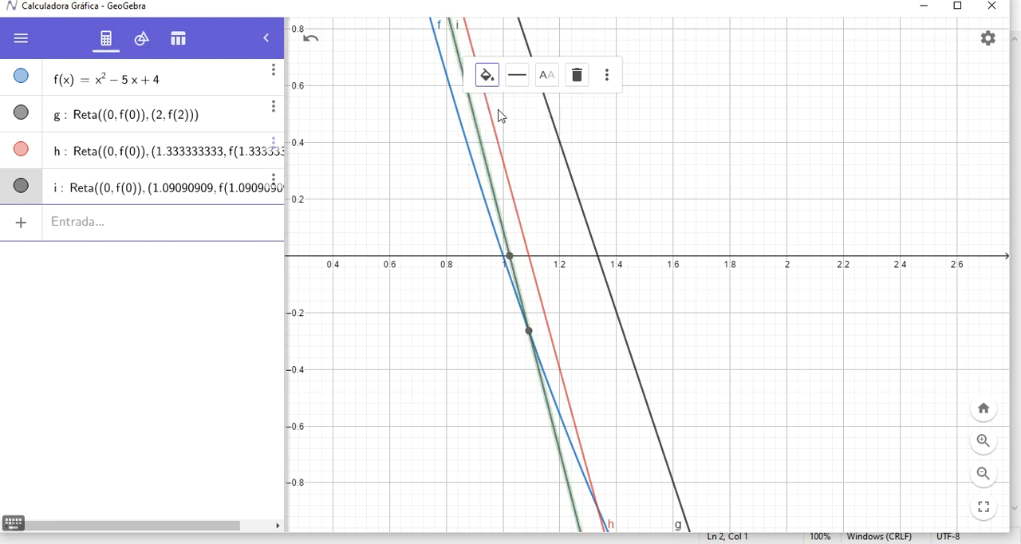
pyautogui.click(758, 223)
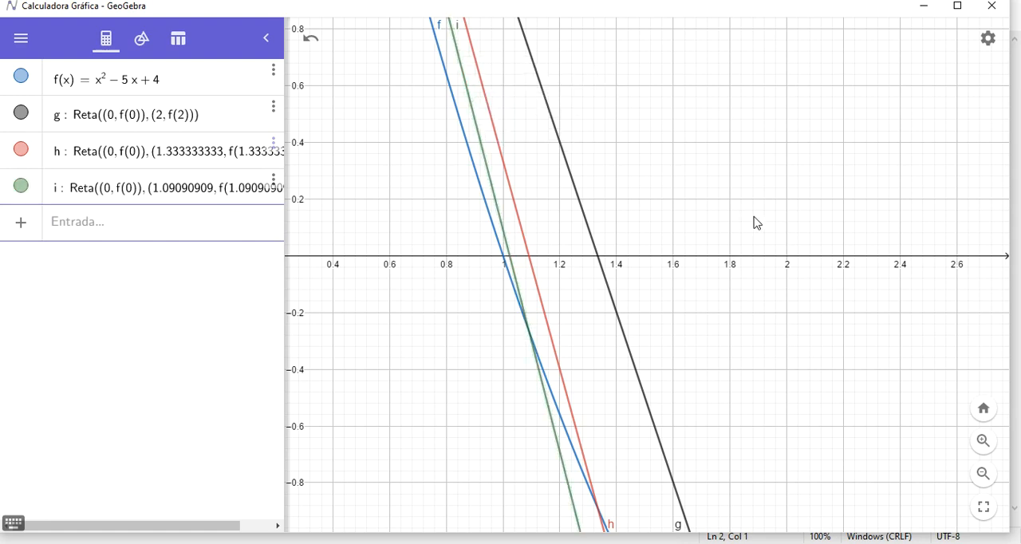
# Examine the third secant line's root beside the parabola's root near x = 1 at a closer zoom.
pyautogui.click(508, 247)
pyautogui.click(509, 256)
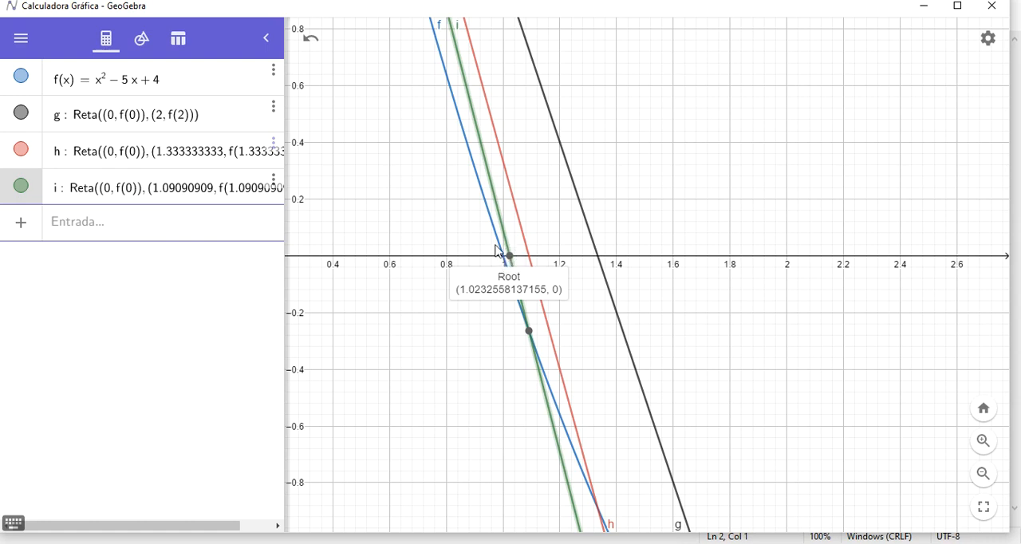
pyautogui.click(498, 244)
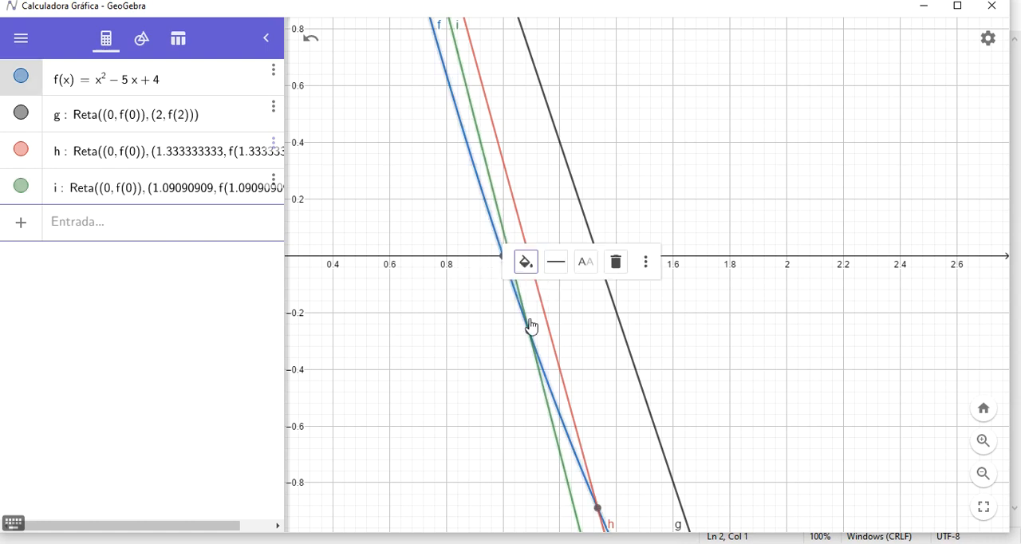
pyautogui.click(545, 377)
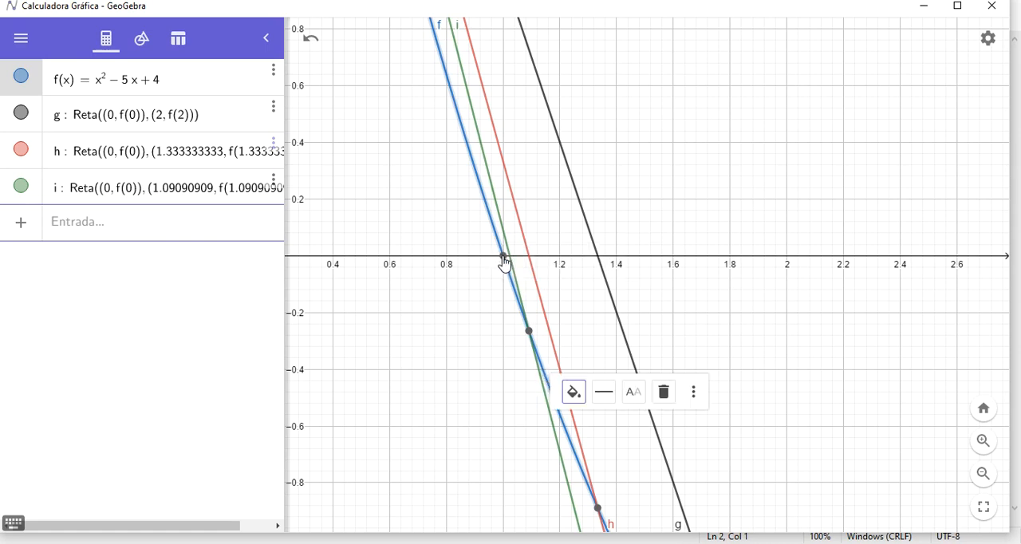
pyautogui.click(988, 442)
pyautogui.moveTo(573, 264); pyautogui.dragTo(957, 447)
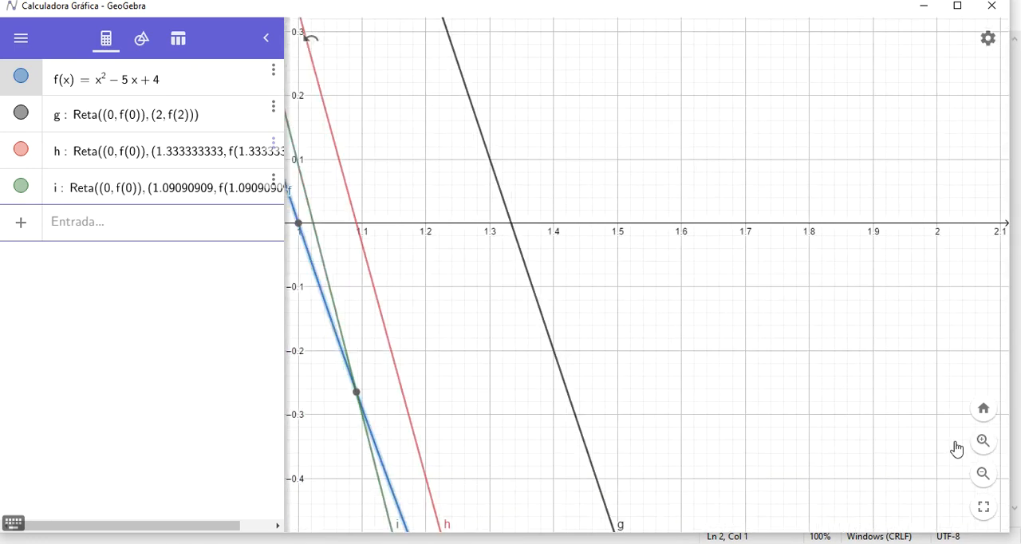
pyautogui.moveTo(631, 308); pyautogui.dragTo(856, 392)
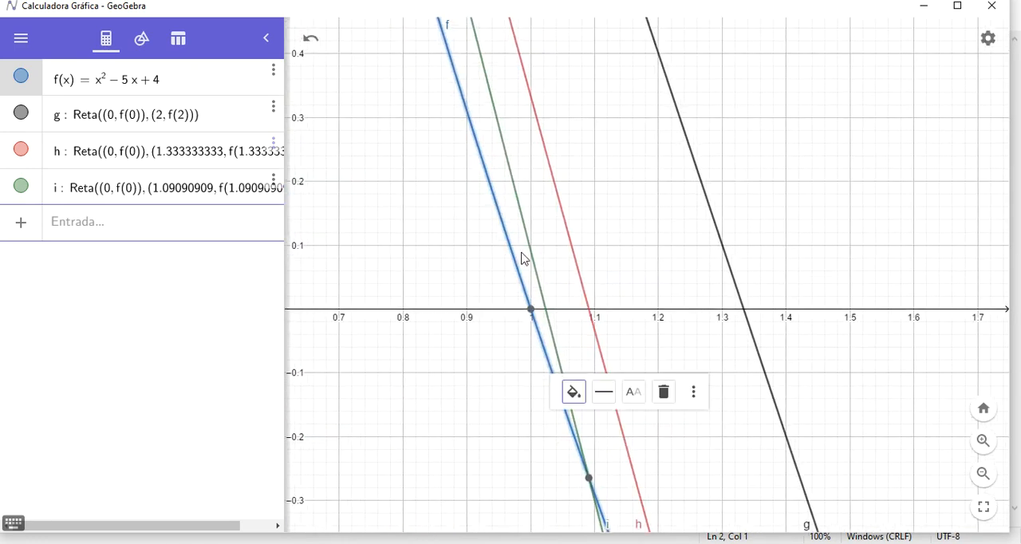
pyautogui.click(533, 255)
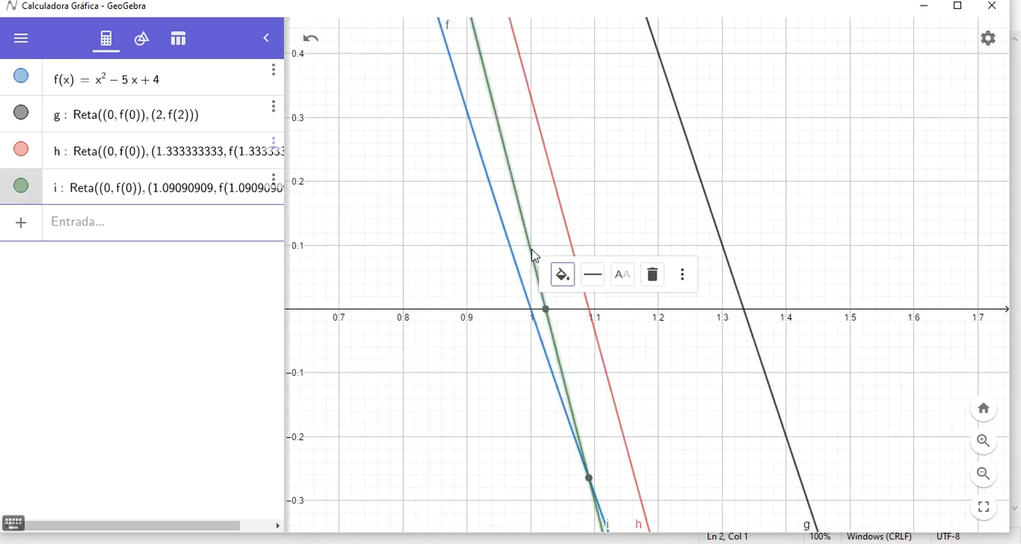
pyautogui.click(547, 311)
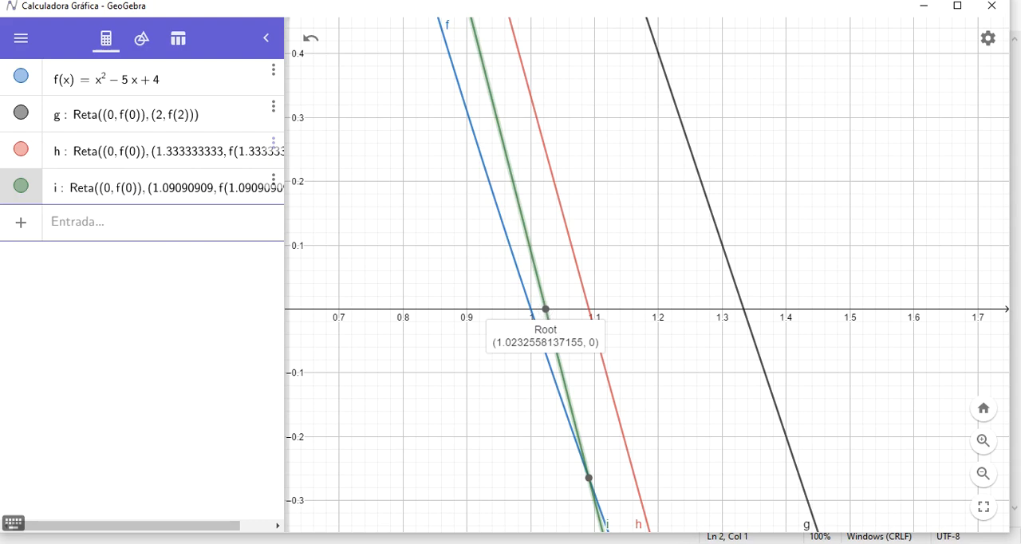
# Switch to Notepad, copy the value 1.023255814 from the list and return to GeoGebra.
pyautogui.hotkey('alt', 'Tab')
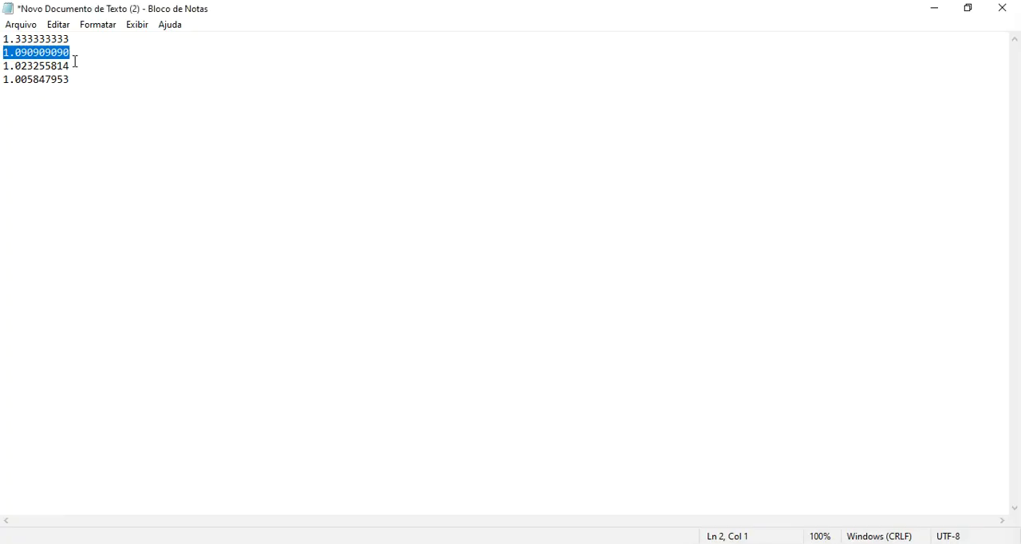
pyautogui.moveTo(75, 65); pyautogui.dragTo(2, 64)
pyautogui.hotkey('ctrl', 'c')
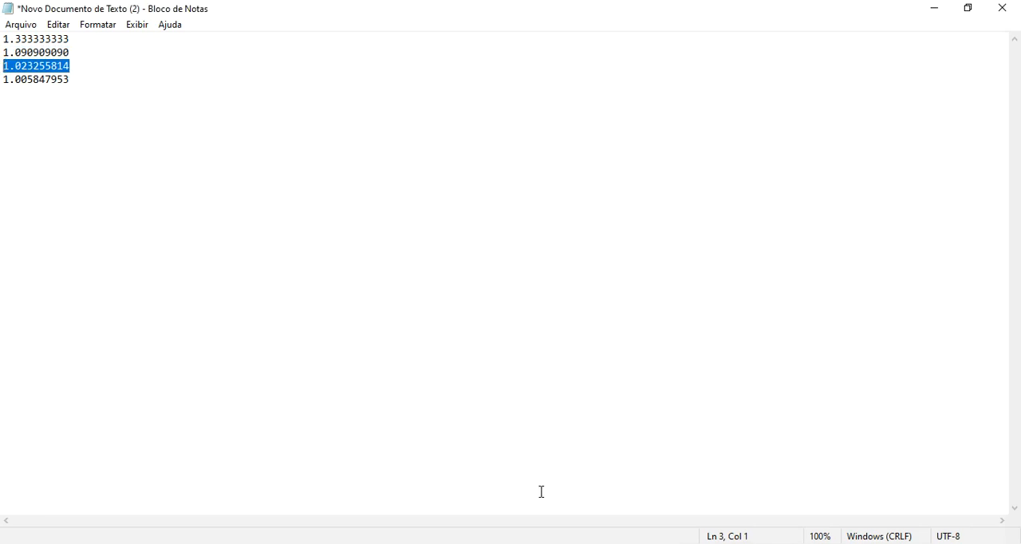
pyautogui.hotkey('alt', 'Tab')
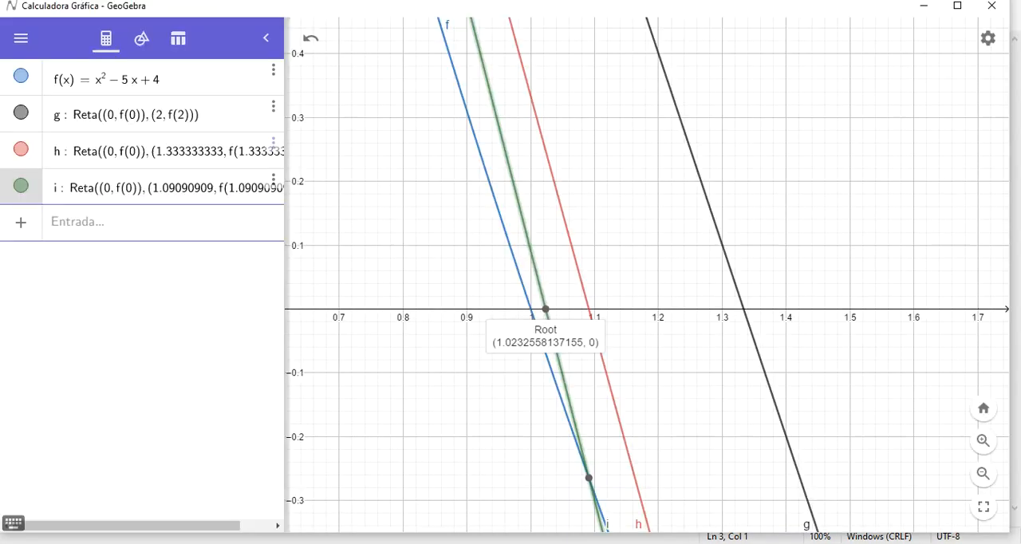
# Start a fourth secant line through two points, with (0, f(0)) as its first point.
pyautogui.click(93, 220)
pyautogui.write('Reta')
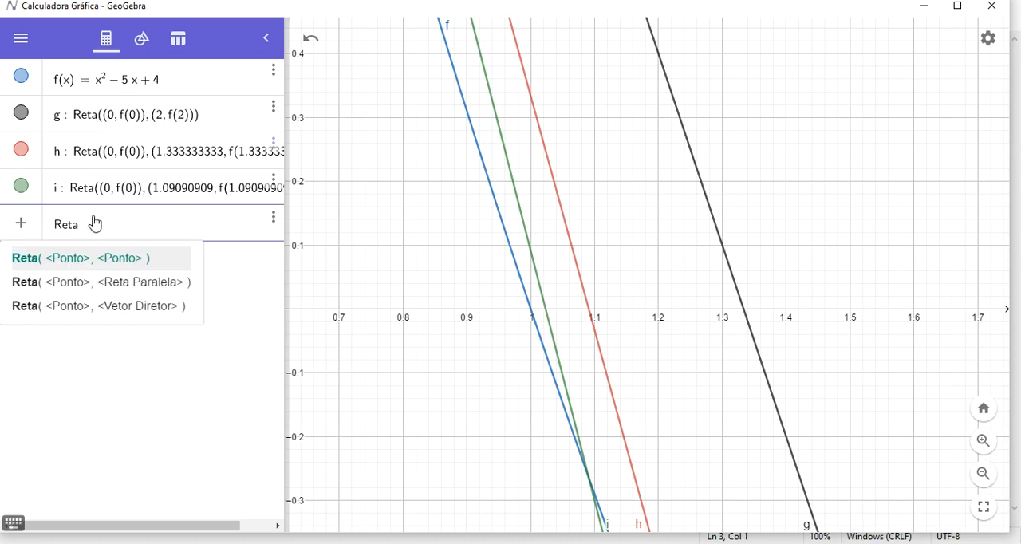
pyautogui.click(102, 257)
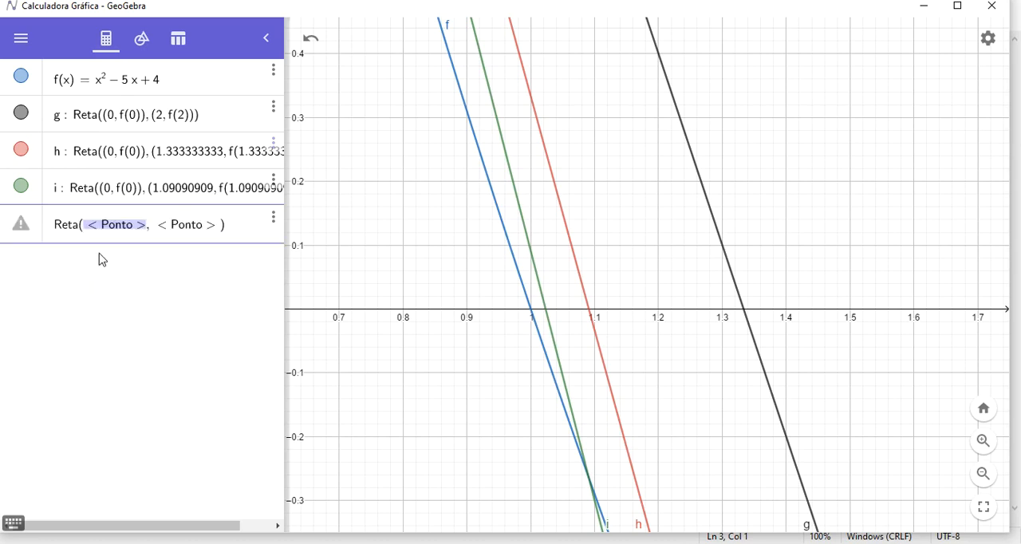
pyautogui.write('(0,f(0')
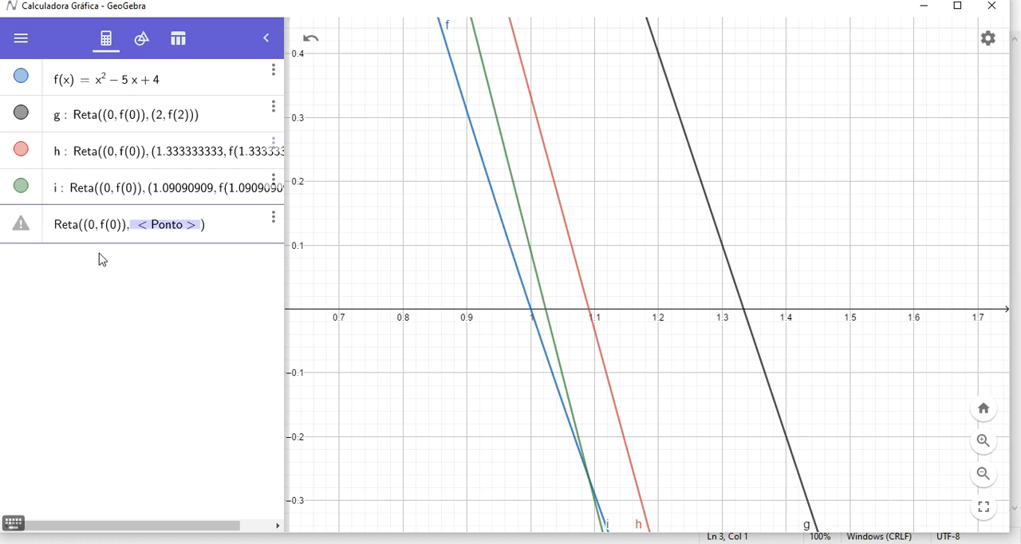
# Complete the fourth secant line with (1.023255814, f(1.023255814)) as its second point.
pyautogui.press('BackSpace')
pyautogui.write('(')
pyautogui.hotkey('ctrl', 'v')
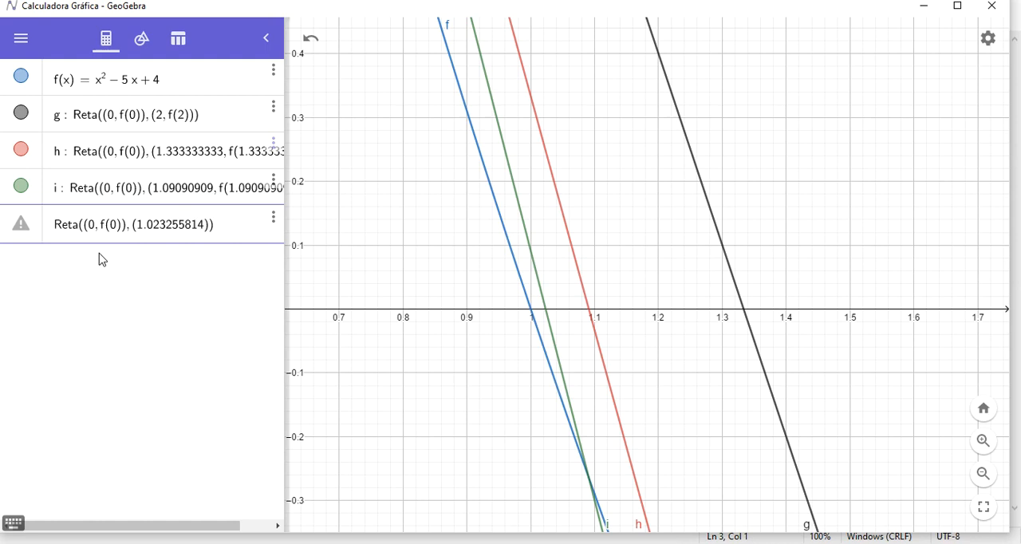
pyautogui.write(', f(')
pyautogui.hotkey('ctrl', 'v')
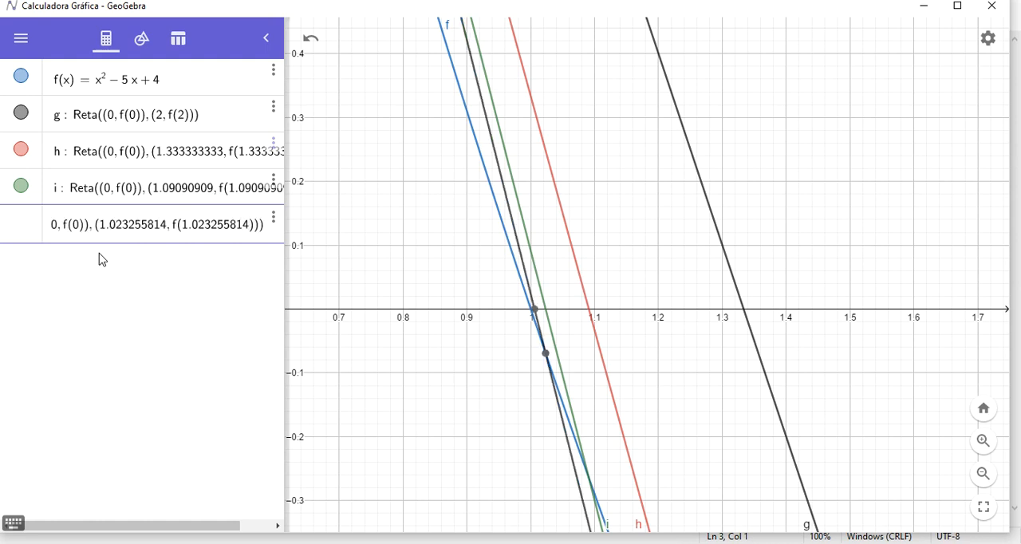
pyautogui.press('Return')
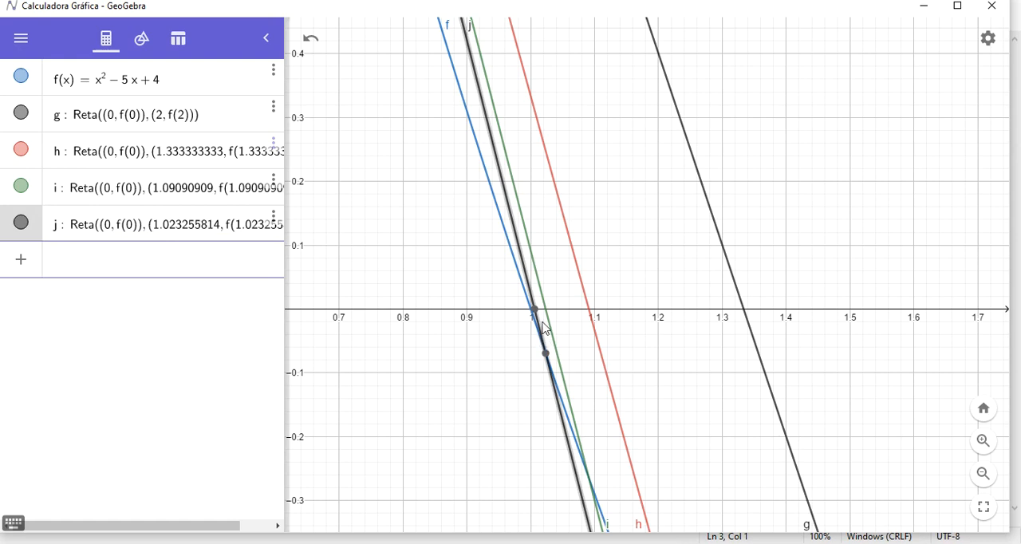
# Colour the fourth secant line orange and deselect it.
pyautogui.click(528, 283)
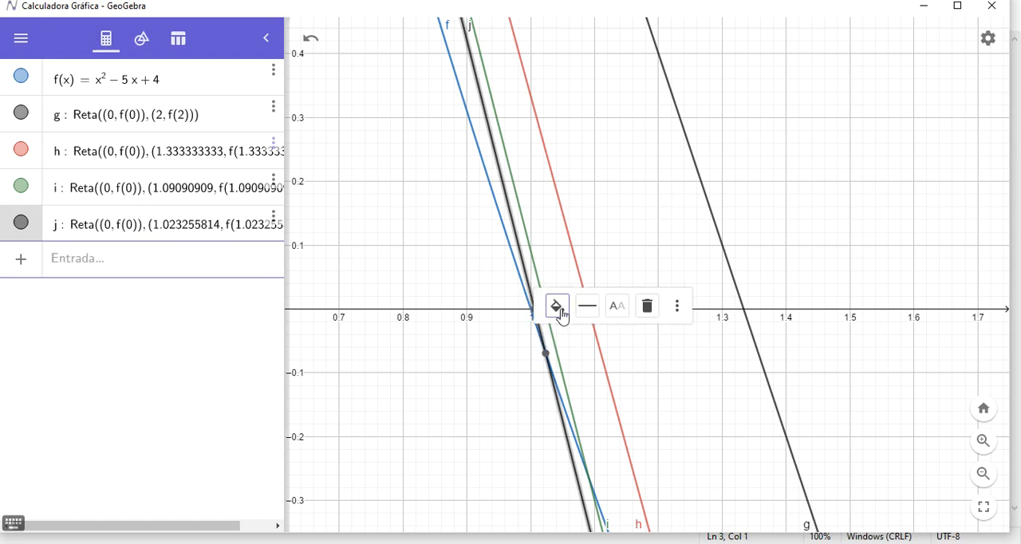
pyautogui.click(558, 308)
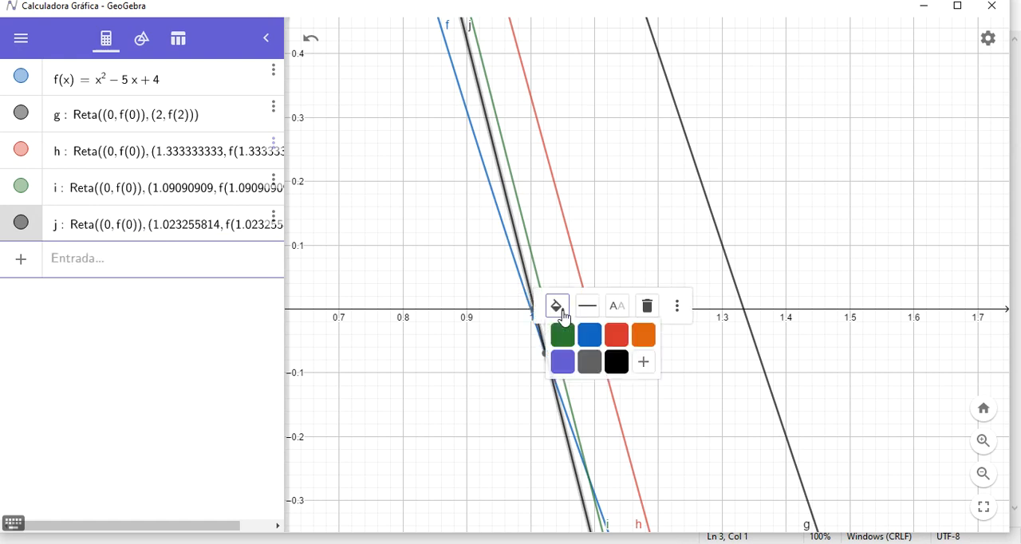
pyautogui.click(644, 341)
pyautogui.click(680, 394)
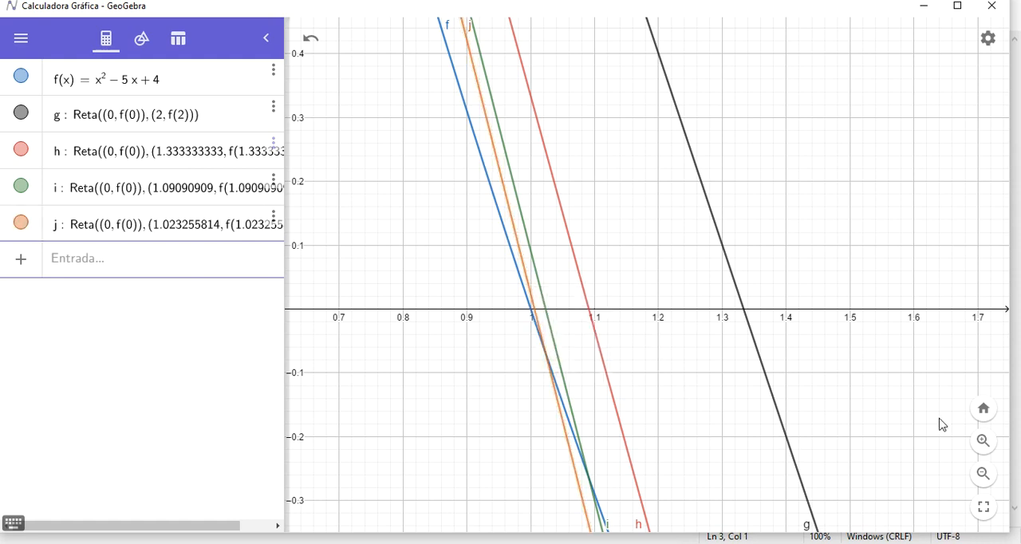
# Read the coordinates of the orange secant line's root near x = 1 at a closer zoom.
pyautogui.click(987, 440)
pyautogui.click(987, 440)
pyautogui.moveTo(749, 324); pyautogui.dragTo(948, 411)
pyautogui.moveTo(639, 369); pyautogui.dragTo(937, 442)
pyautogui.moveTo(688, 243); pyautogui.dragTo(783, 209)
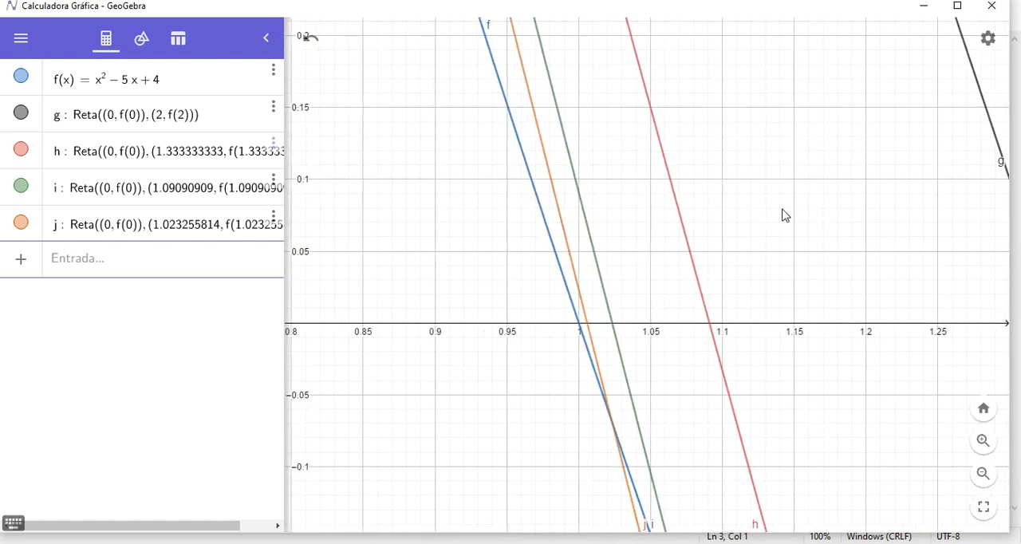
pyautogui.click(578, 287)
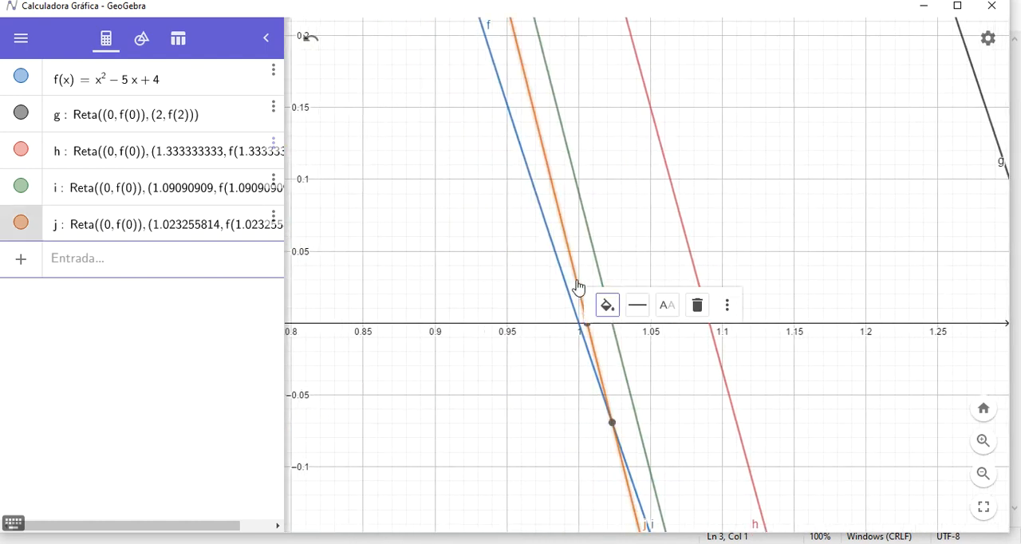
pyautogui.click(588, 325)
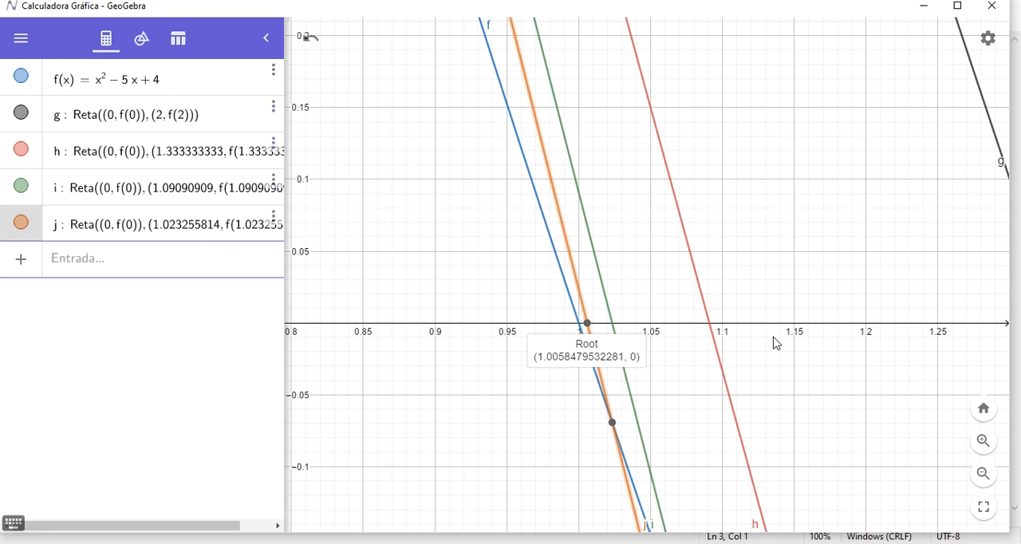
# Inspect the roots of the four secant lines in iteration order, from the black line to the orange one.
pyautogui.moveTo(798, 290); pyautogui.dragTo(675, 275)
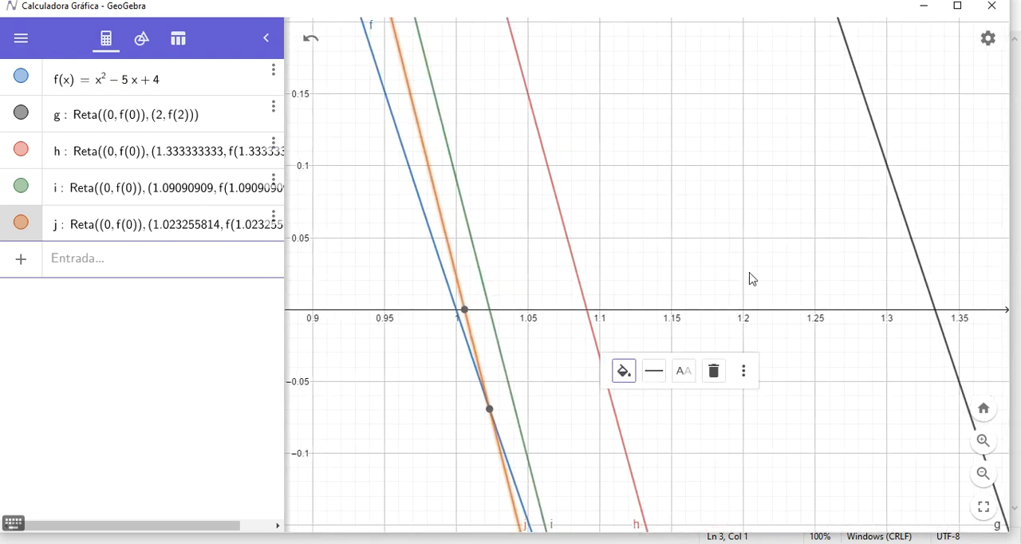
pyautogui.click(935, 315)
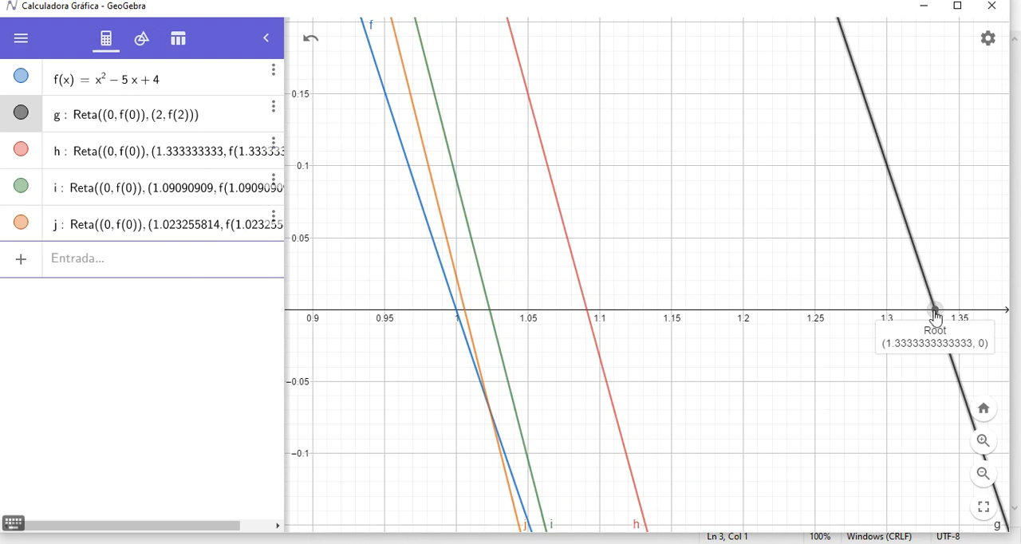
pyautogui.click(586, 303)
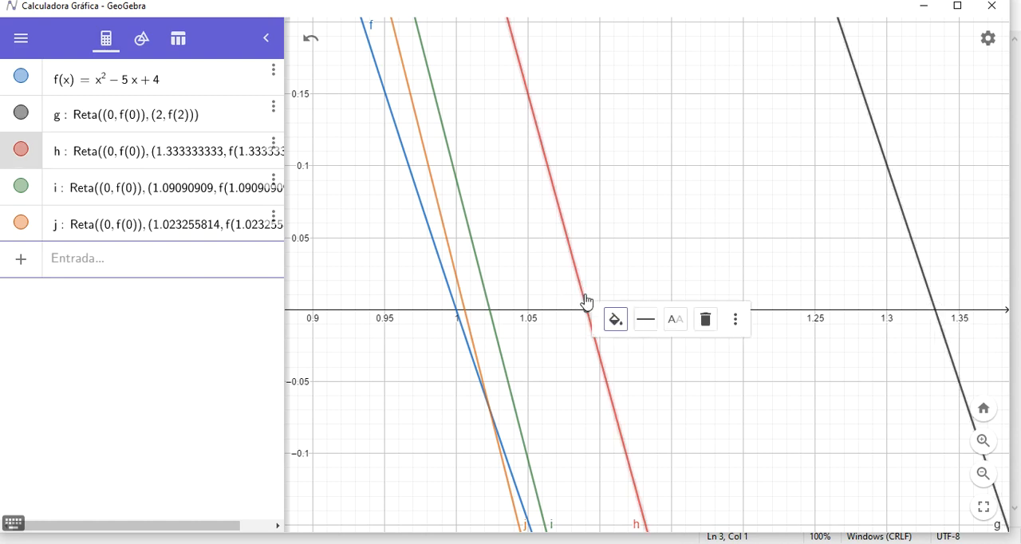
pyautogui.click(490, 308)
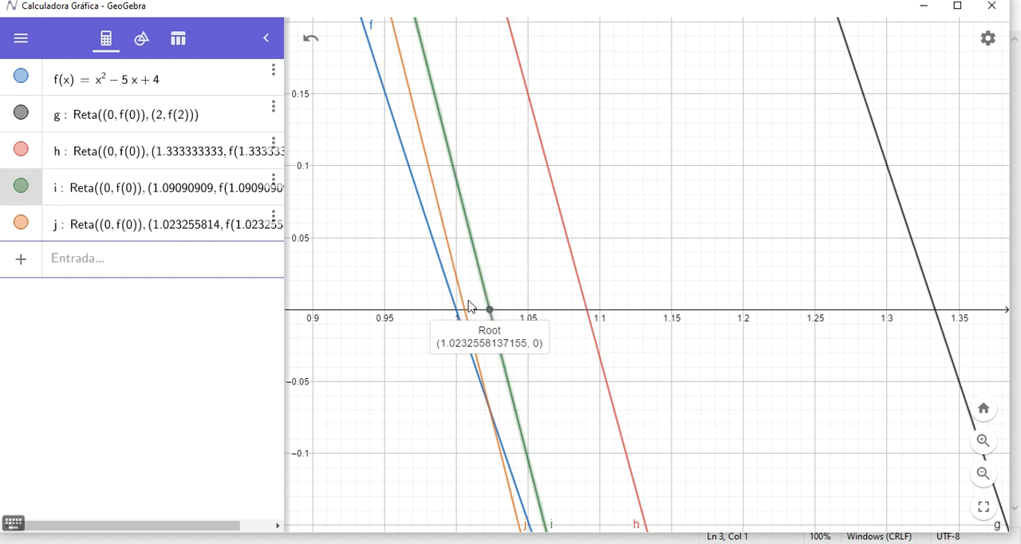
pyautogui.click(463, 309)
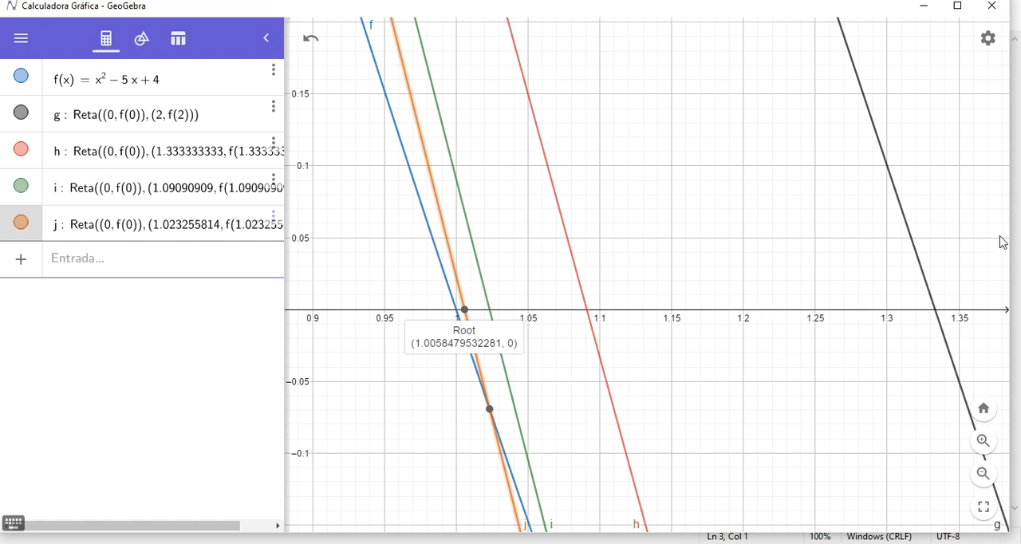
# Go through the four secant roots once more and select the parabola to compare them with its root.
pyautogui.click(937, 317)
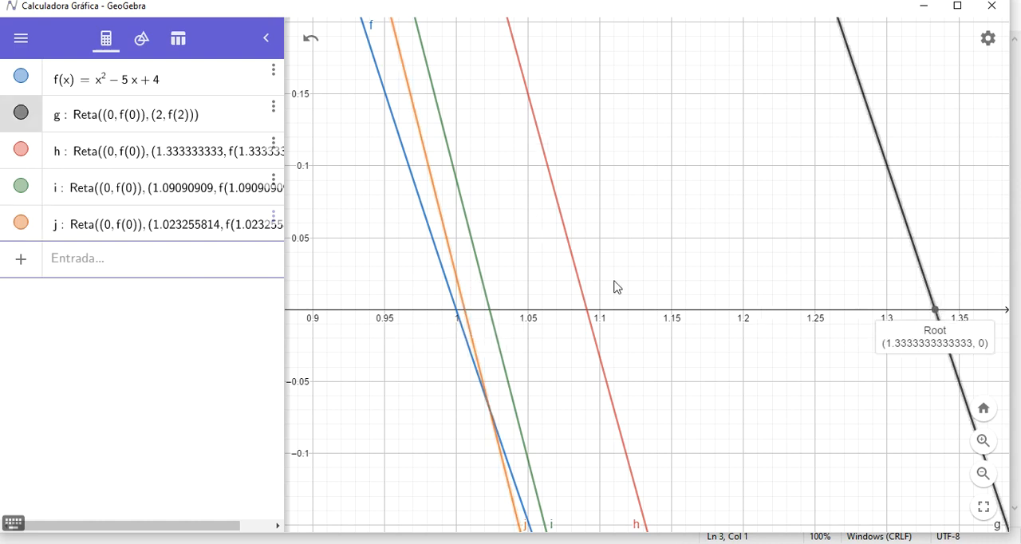
pyautogui.click(588, 314)
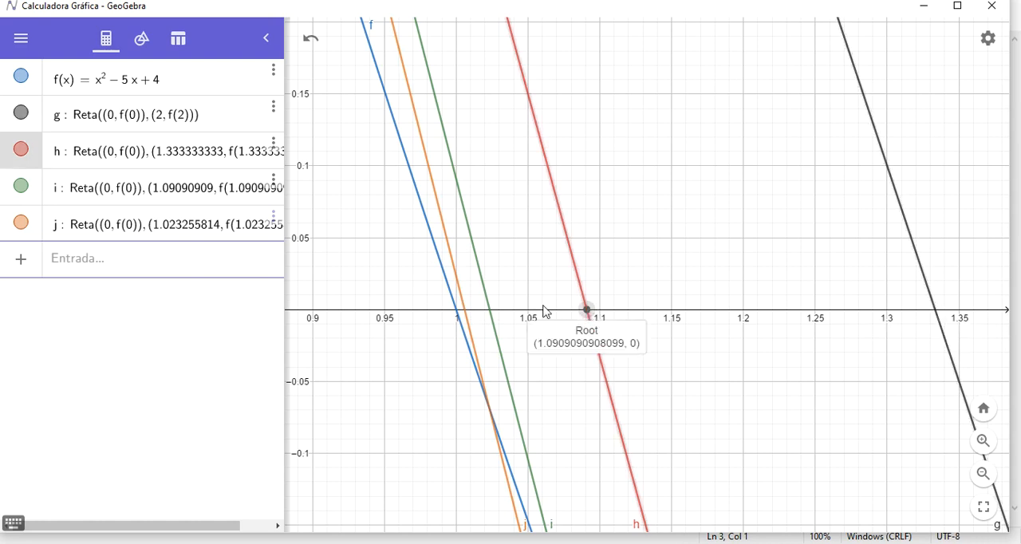
pyautogui.click(488, 314)
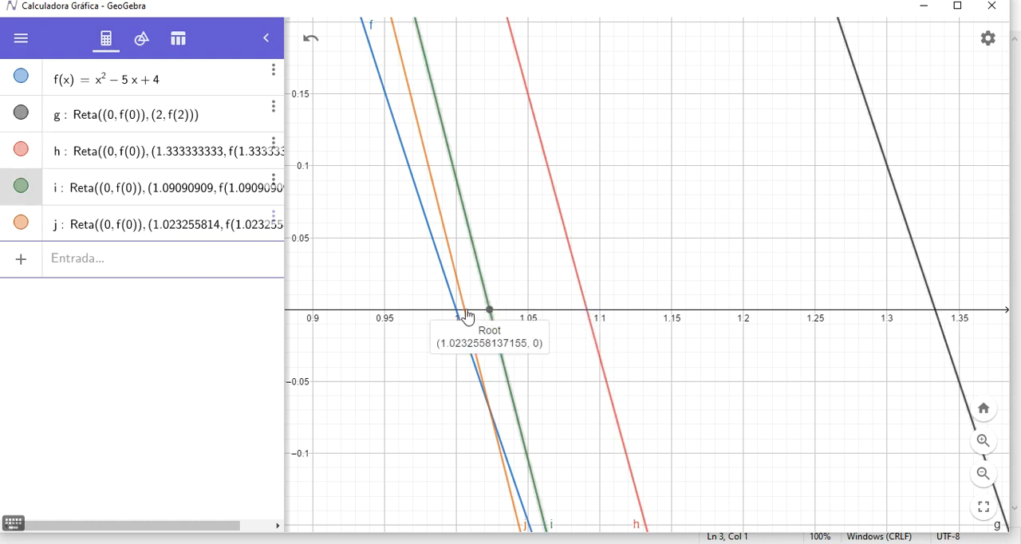
pyautogui.click(463, 313)
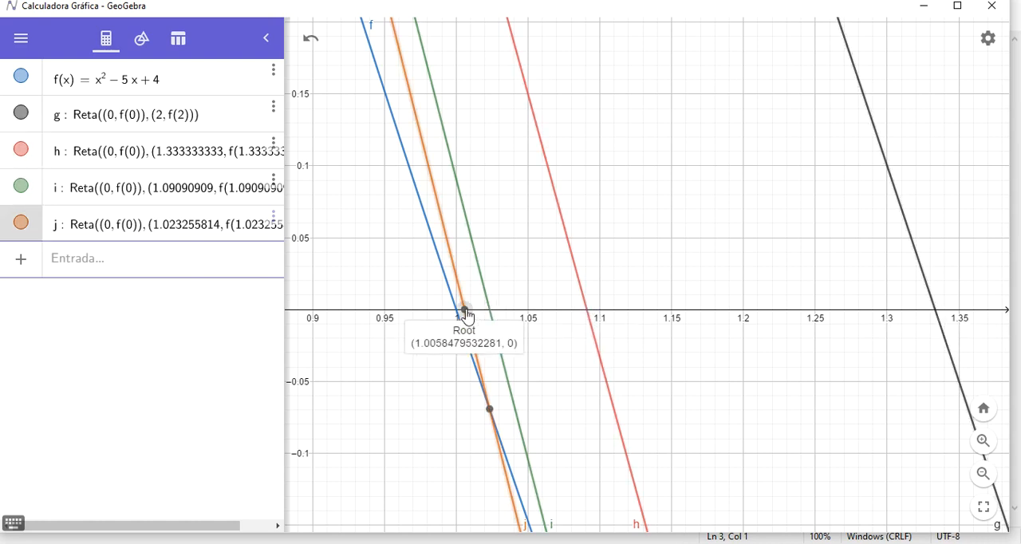
pyautogui.click(439, 272)
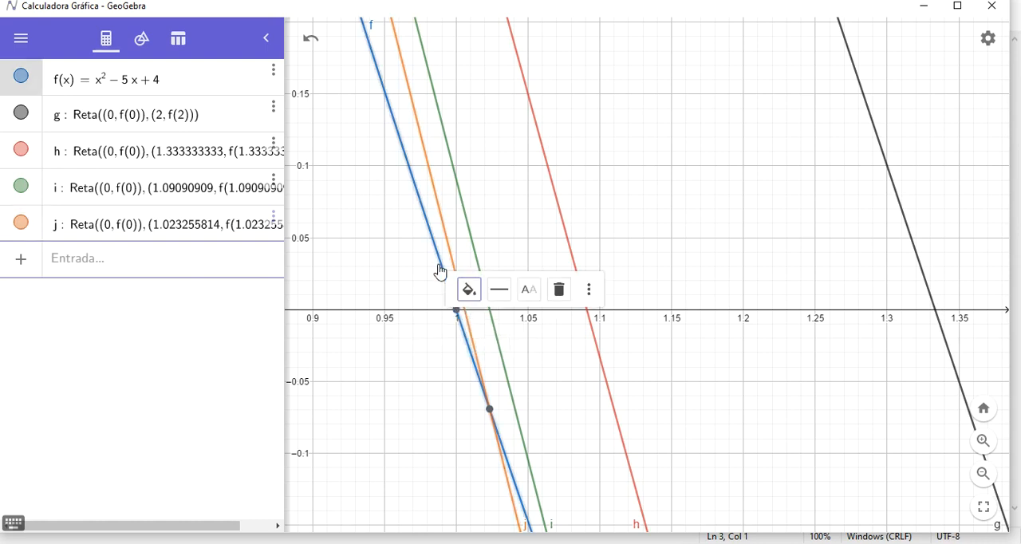